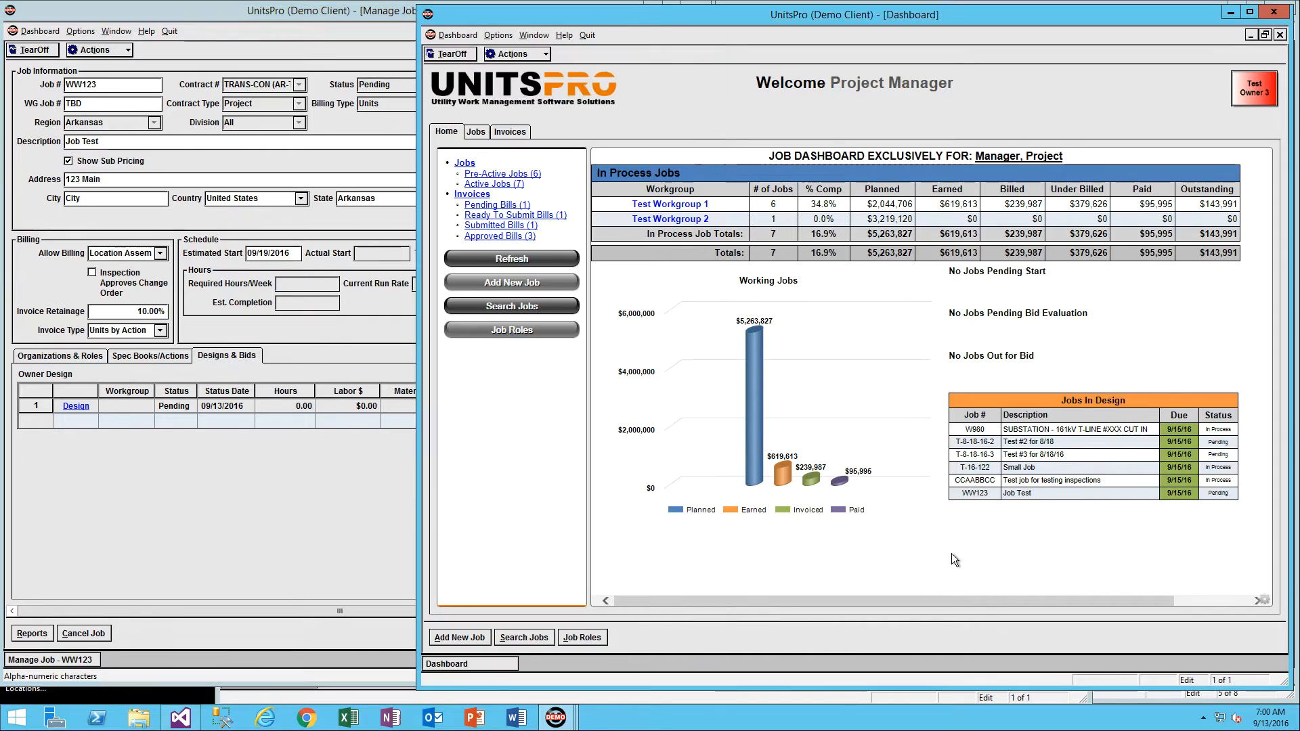
Open pre-active job WW123 with the Design/Bid Job action in a maximized window and begin its design.
left_click(475, 132)
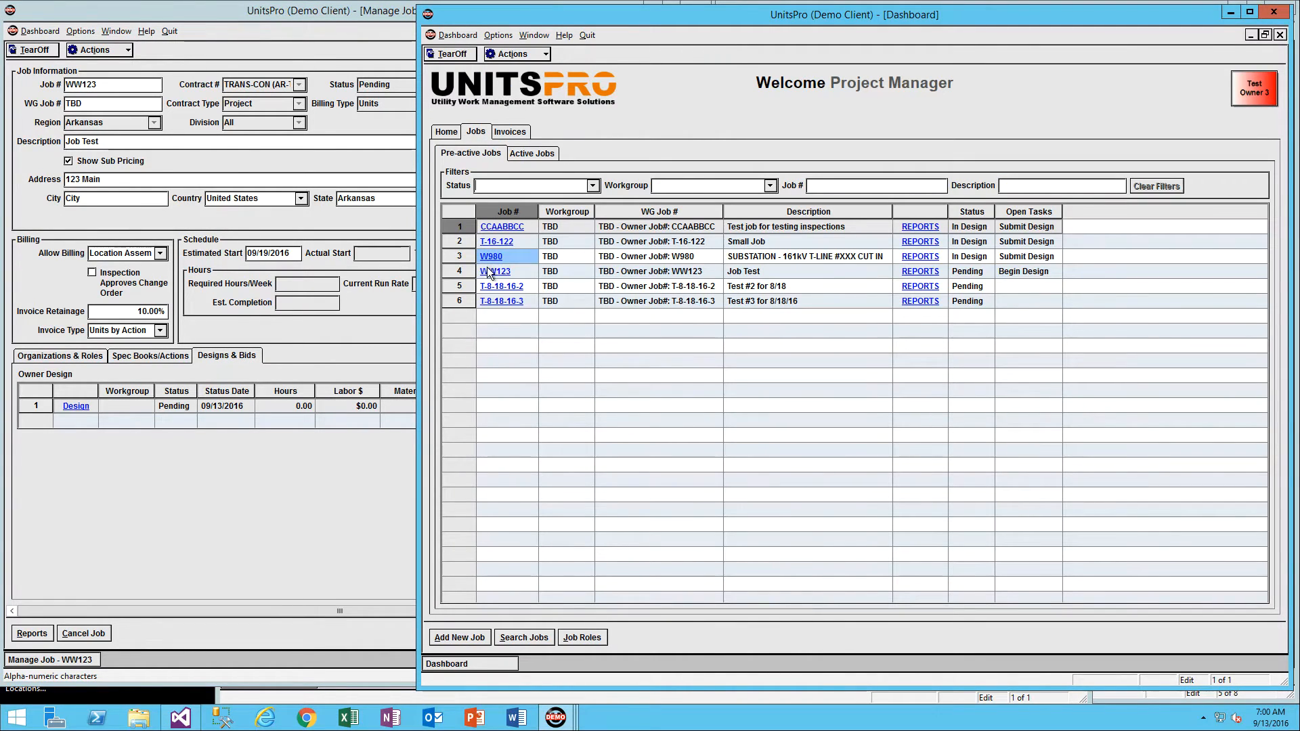
left_click(493, 272)
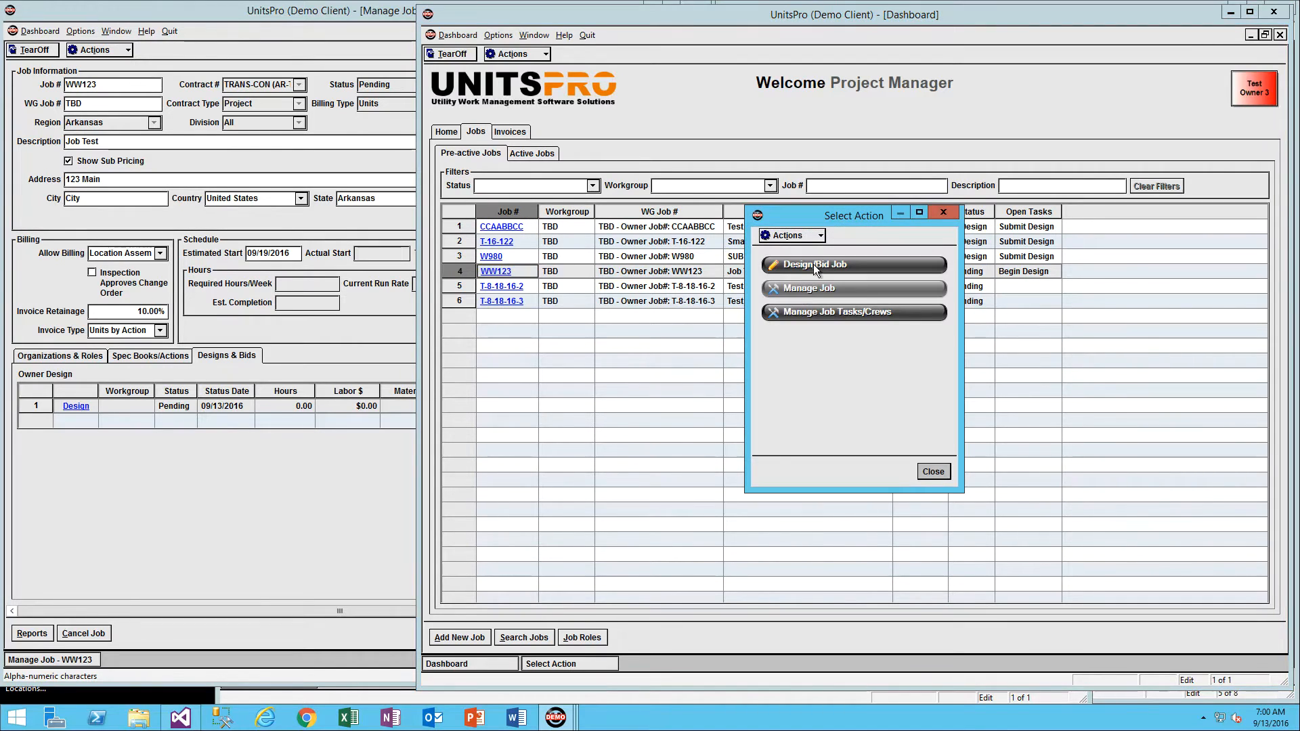
left_click(803, 266)
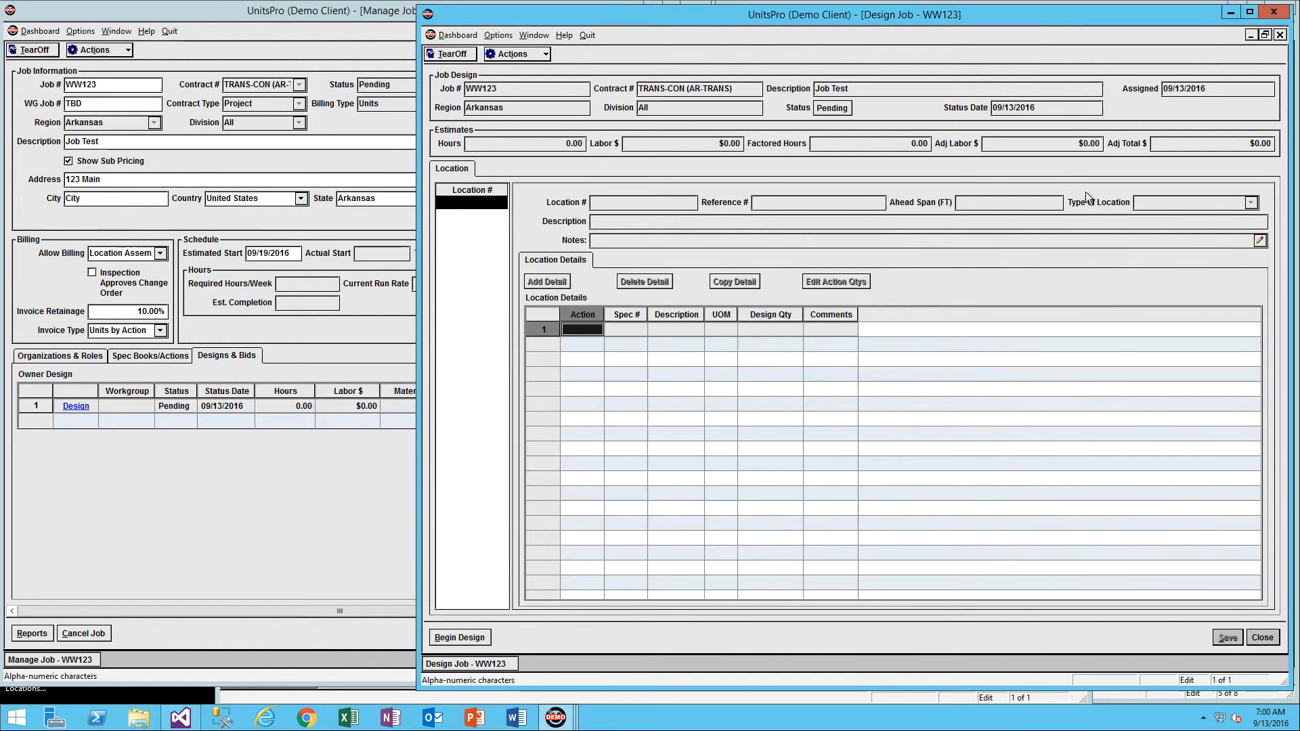
left_click(1251, 11)
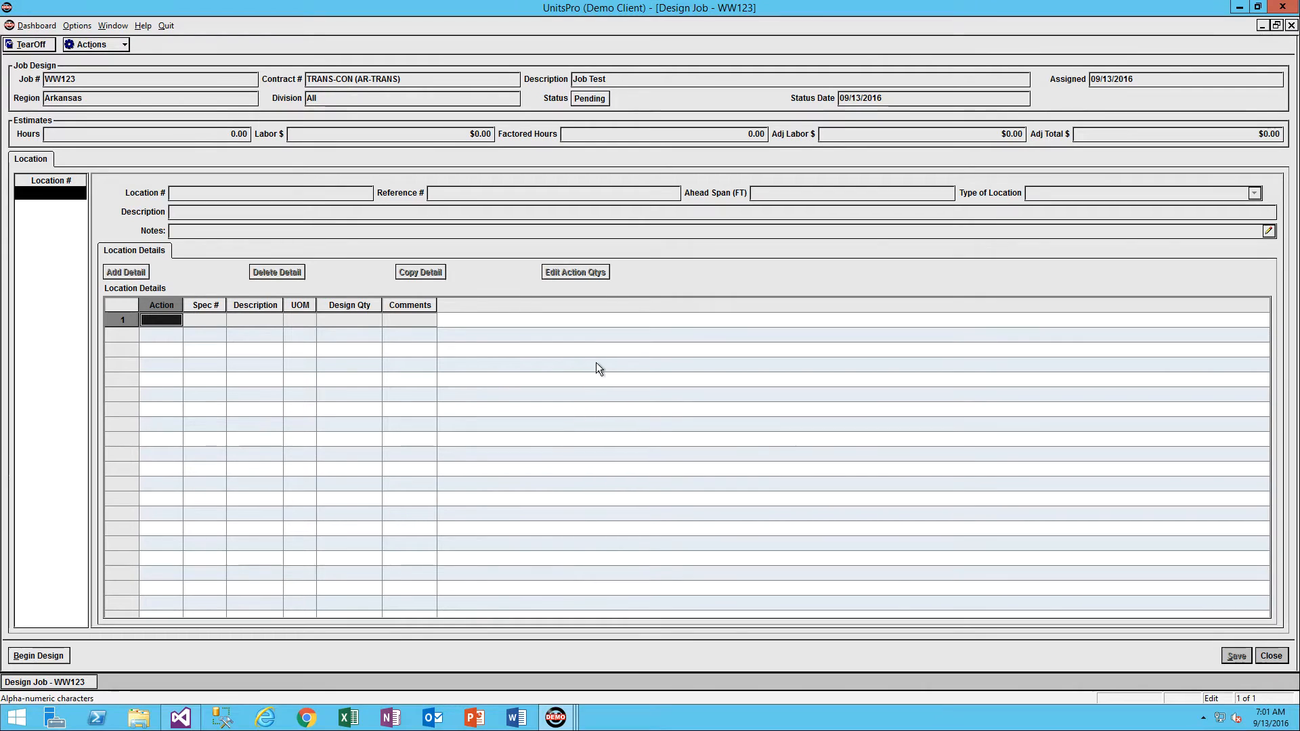
left_click(43, 654)
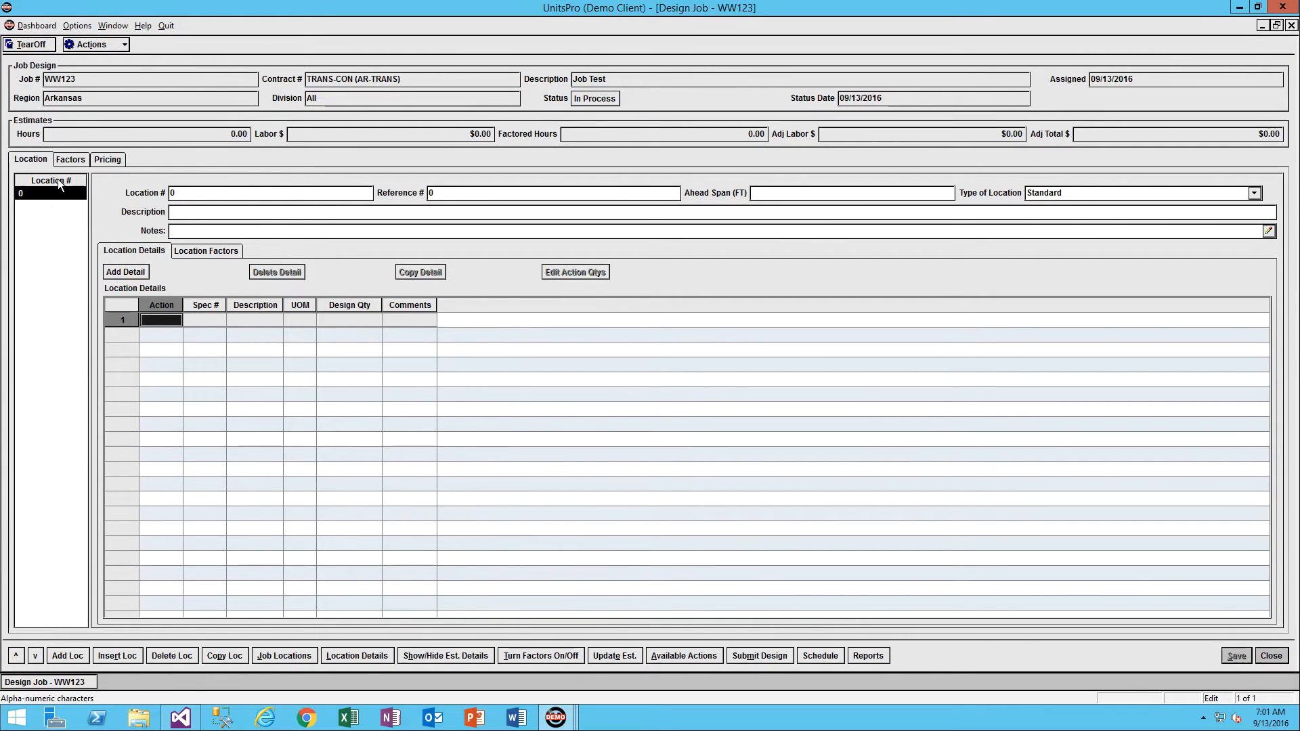
Set the first location's number to 1 and its reference number to 00+00.
left_click(196, 194)
type("1")
left_click(460, 196)
left_click(460, 195)
type("0+00")
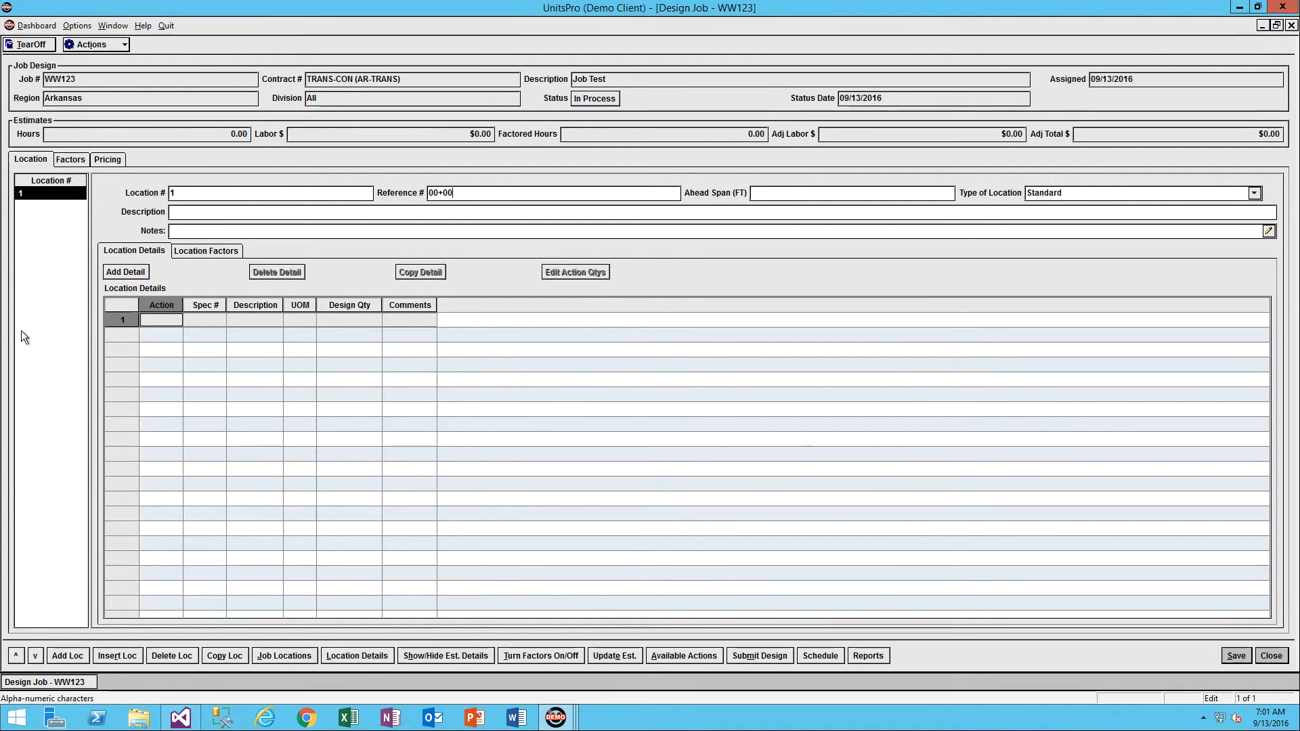
Add three locations after location 1 and insert two more ahead of location 2.
left_click(67, 655)
left_click(68, 656)
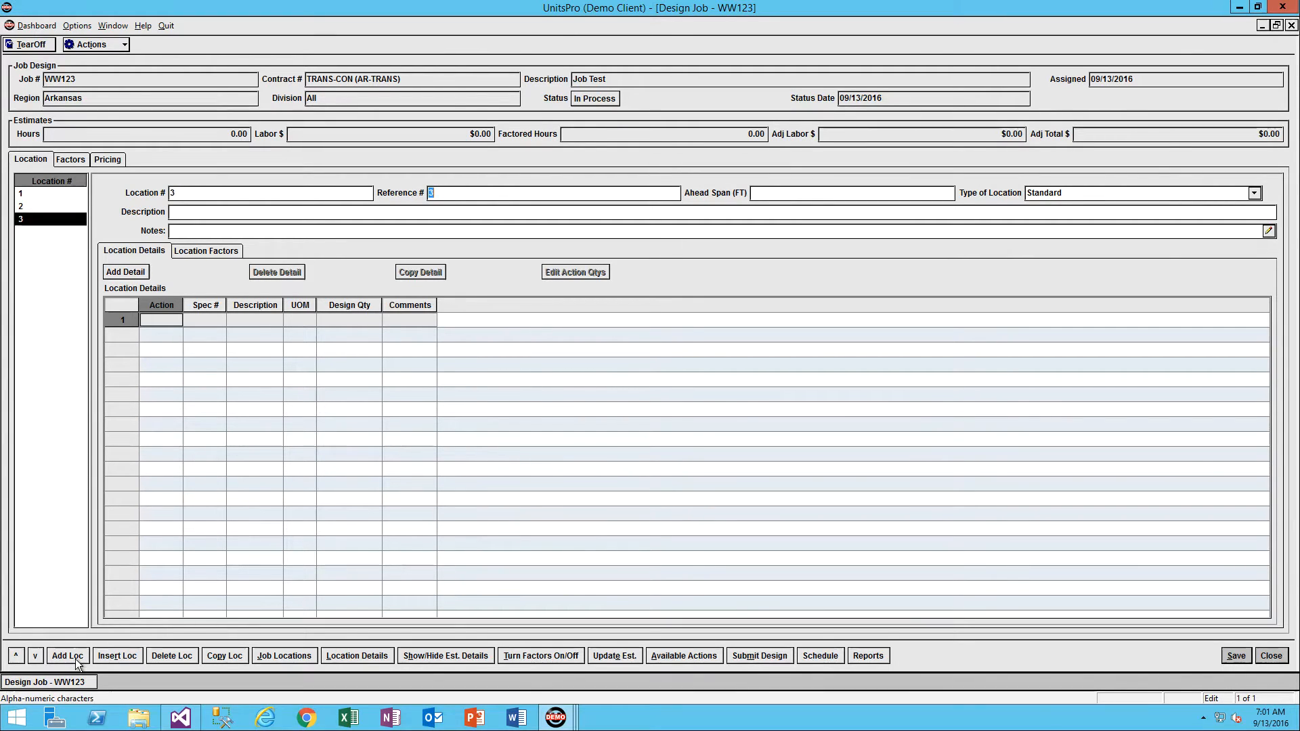
left_click(67, 655)
left_click(15, 206)
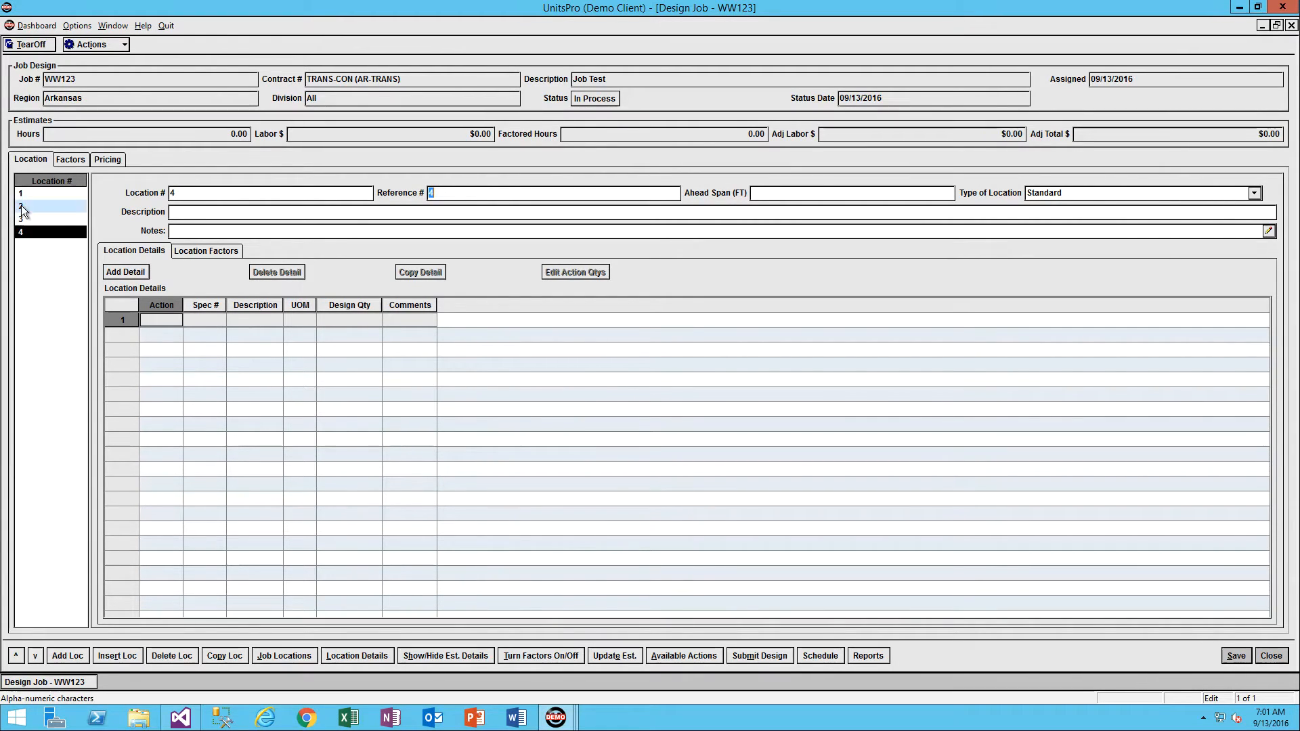
left_click(122, 655)
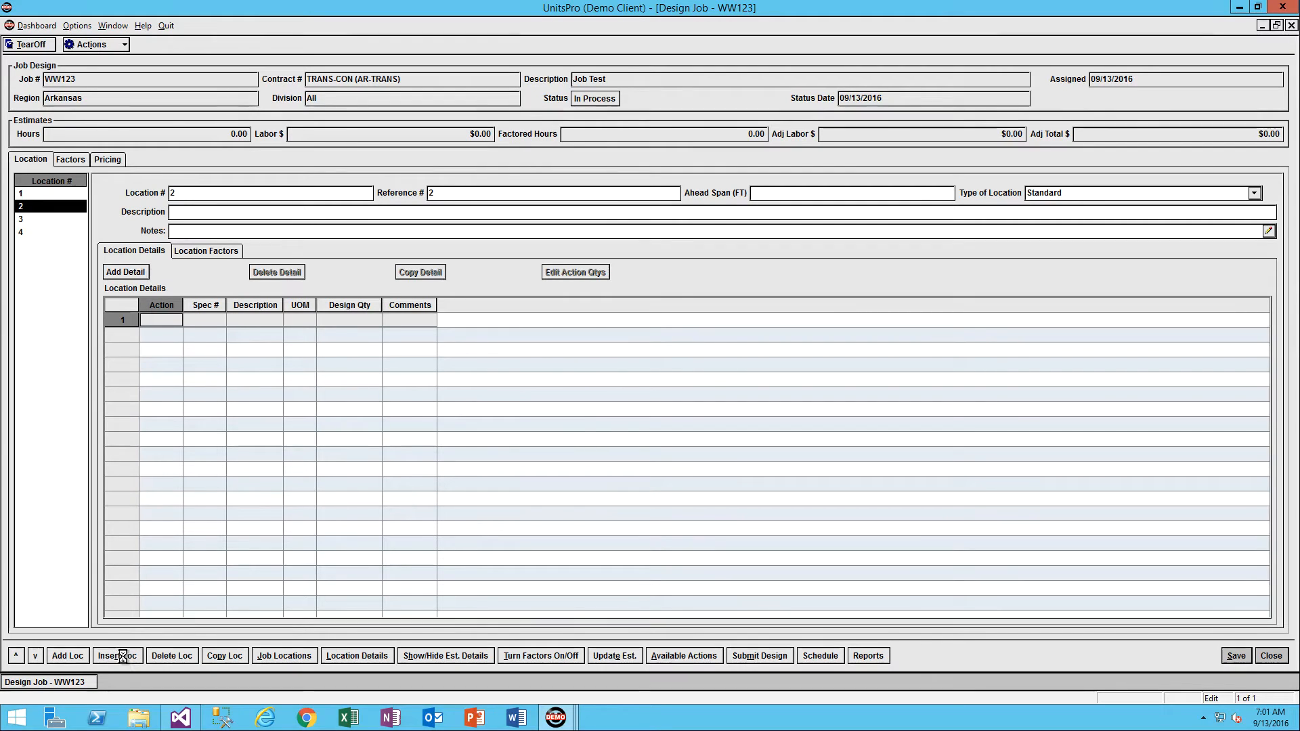
left_click(122, 655)
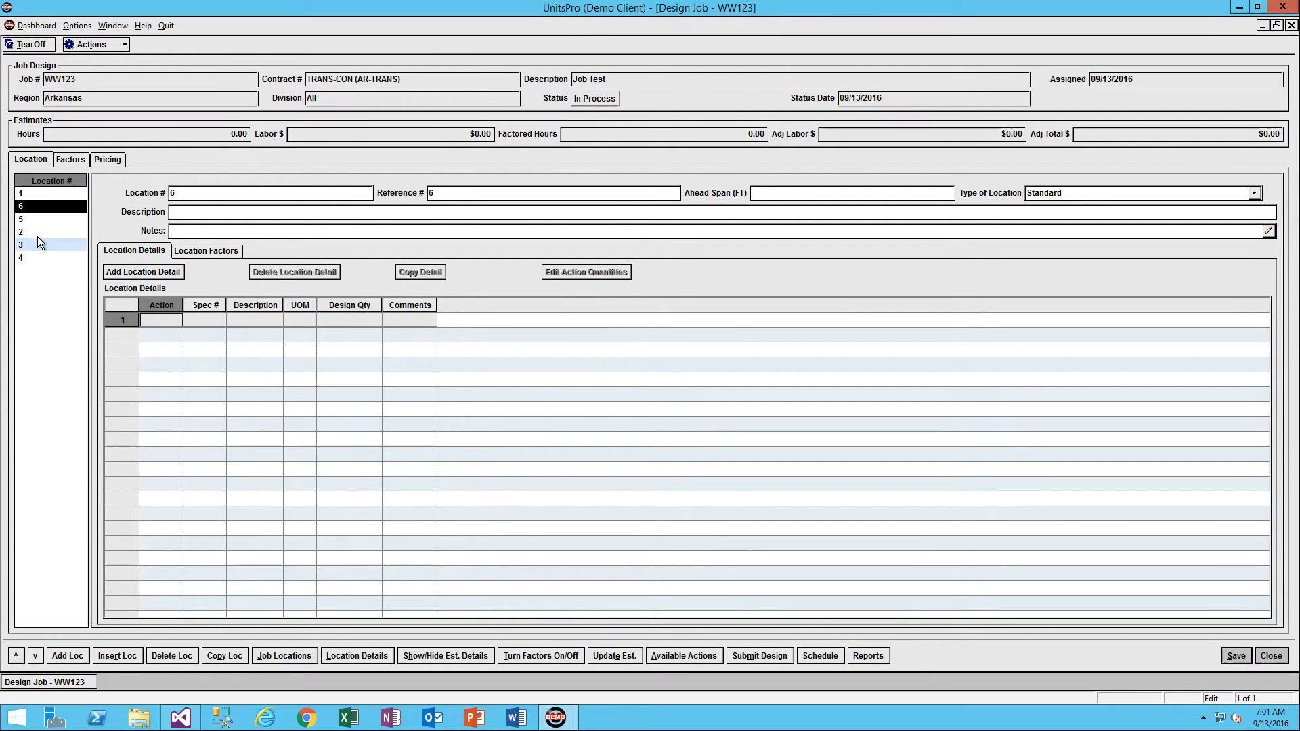
Move location 5 down to the end of the location list.
left_click(23, 246)
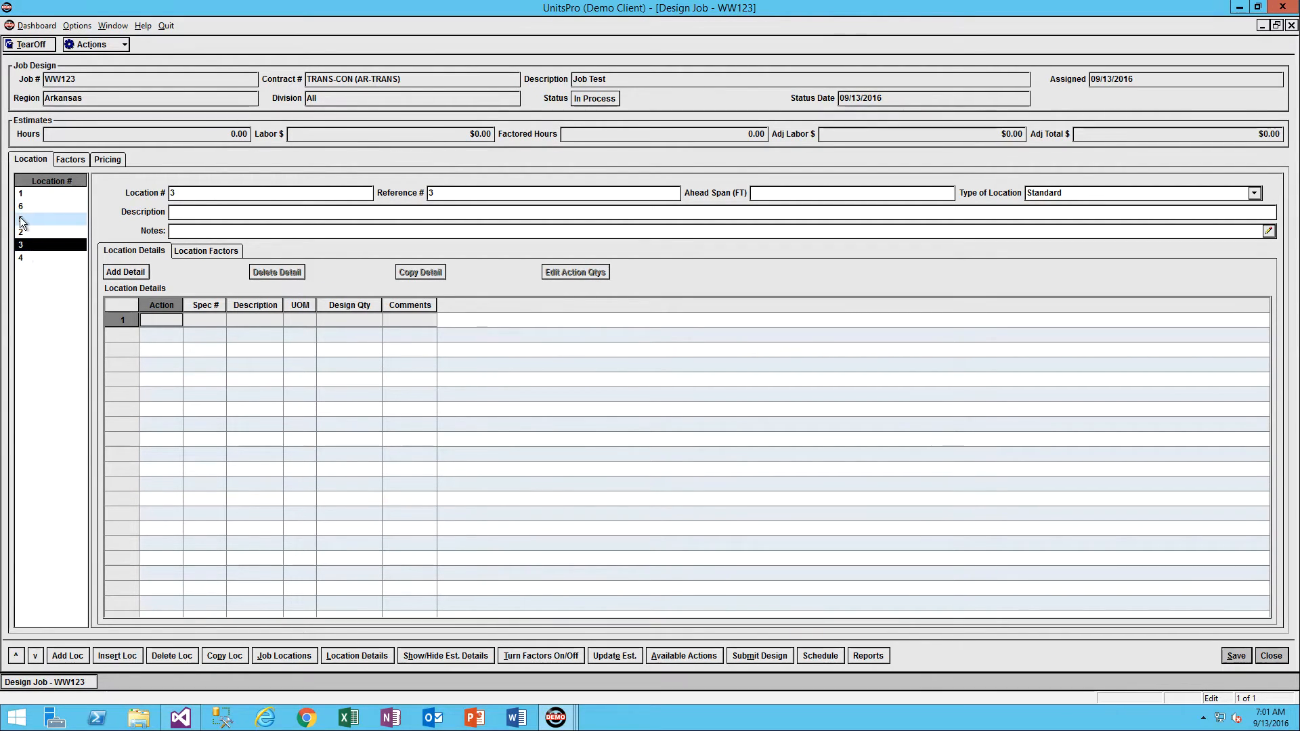
left_click_drag(22, 220, 53, 320)
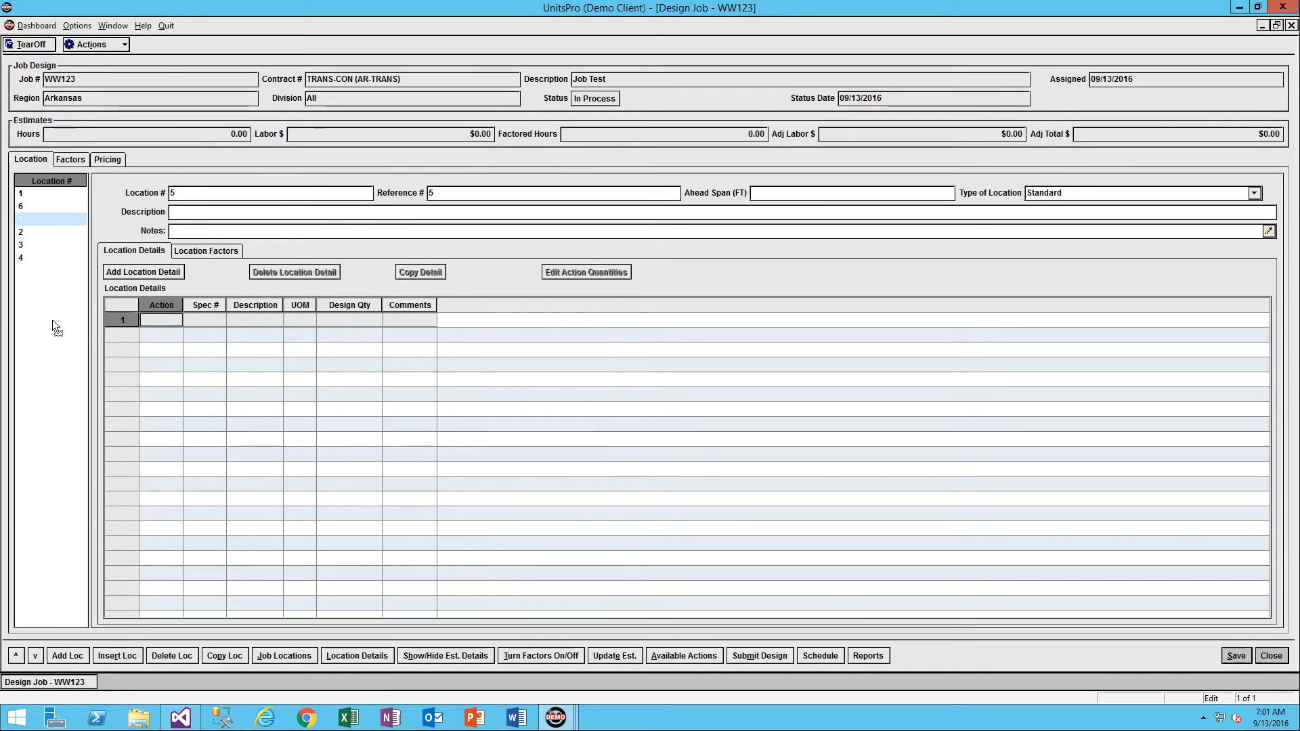
left_click(35, 656)
left_click(34, 655)
left_click(35, 655)
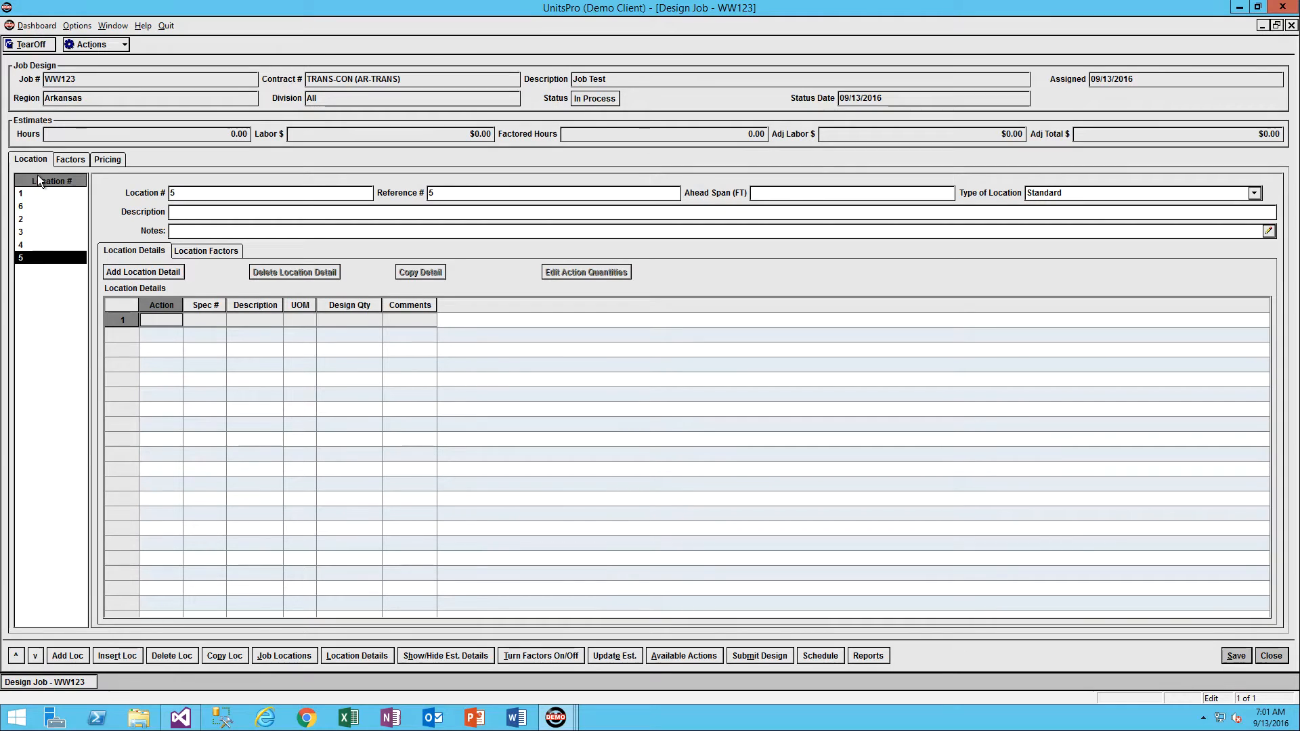
Delete every location except location 1 from the design.
left_click(181, 655)
left_click(180, 655)
left_click(181, 654)
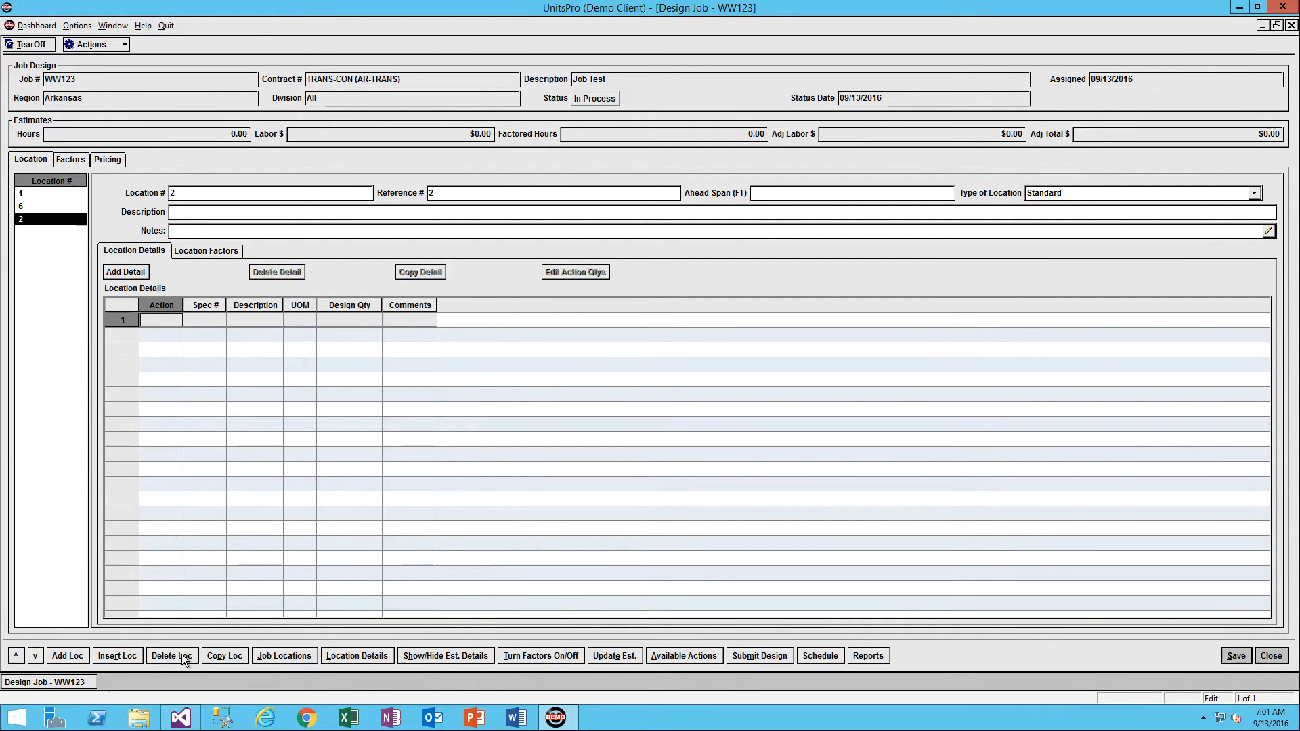
left_click(181, 654)
left_click(181, 654)
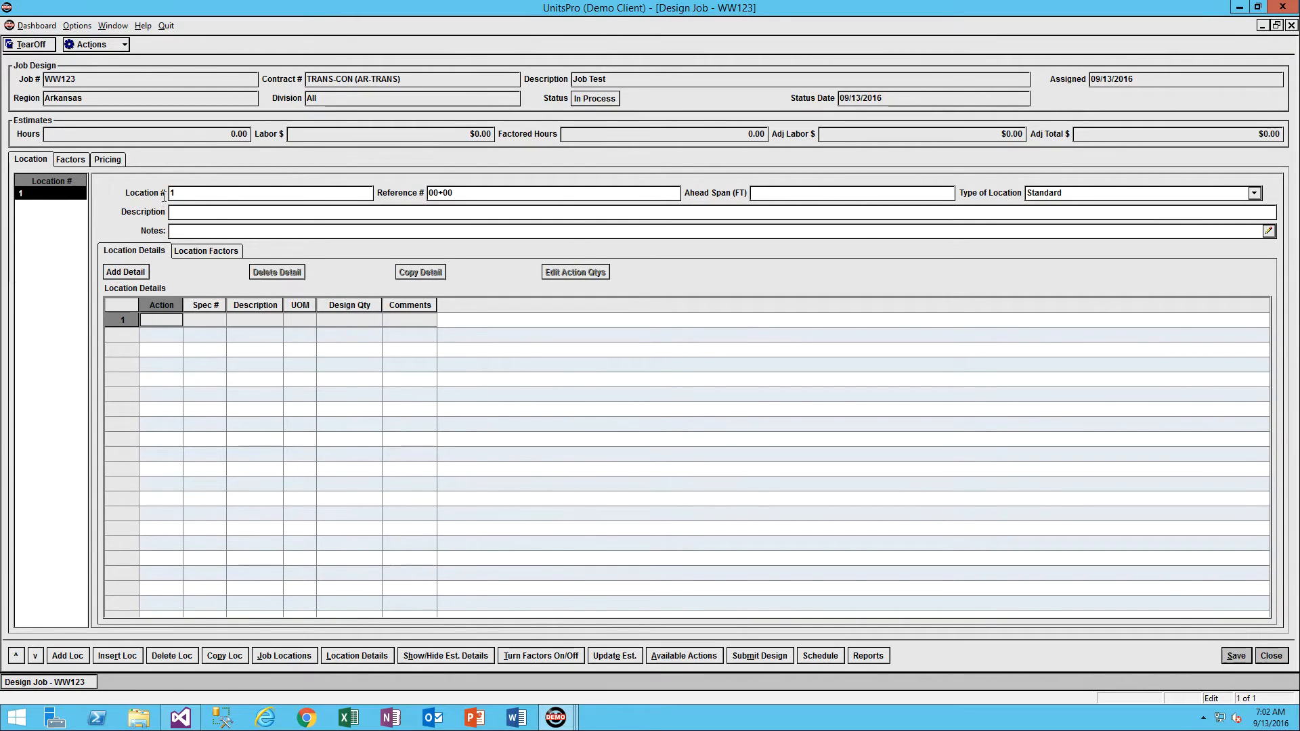
Paste the copied location data into the job locations grid from the first row's location number, save it, and return to the design.
left_click(287, 654)
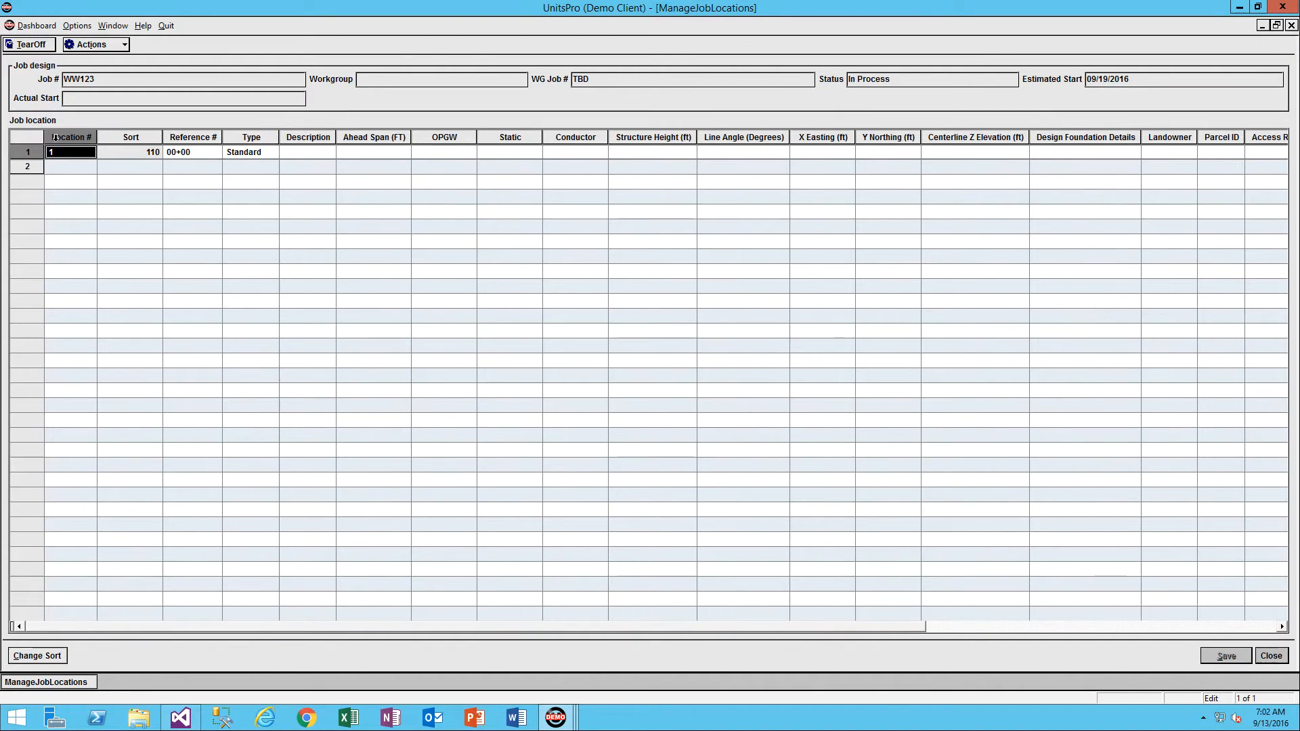
left_click(68, 152)
type("EX 124\t\t712+28.19\tStandard\tEXISTING H-FRAME EX 125\t\t718+27.15\tStandard\tEXISTING 3-POLE STRUCTURE WP-1\t\t129\tWire\t 125-1\t\t722+00.81\tStandard\tDJ-LA-DEP-C-161 125-2\t\t724+30.58\tStandard\tHA2-N-SUS-C-161 SUB - IN\t\t726+51.75\tSubstation\tSUBSTATION SUB - OUT\t\t729+52.44\tSubstation\tSUBSTATION WP-2\t\t129\tWire\t 125-3\t\t731+47.03\tStandard\tHE3-BP2-C-161 126\t\t732+91.15\tStandard\tD-LA-DEP-C-161 126-R\t\t126 REMOVAL\tRemoval\tEXISTING H-FRAME REMOVAL EX 127\t\t745+25.06\tStandard\tEXISTING H-FRAME EX 128\t\t751+28.66\tStandard\tEXISTING H-FRAME OTHER\t\t129\tStandard")
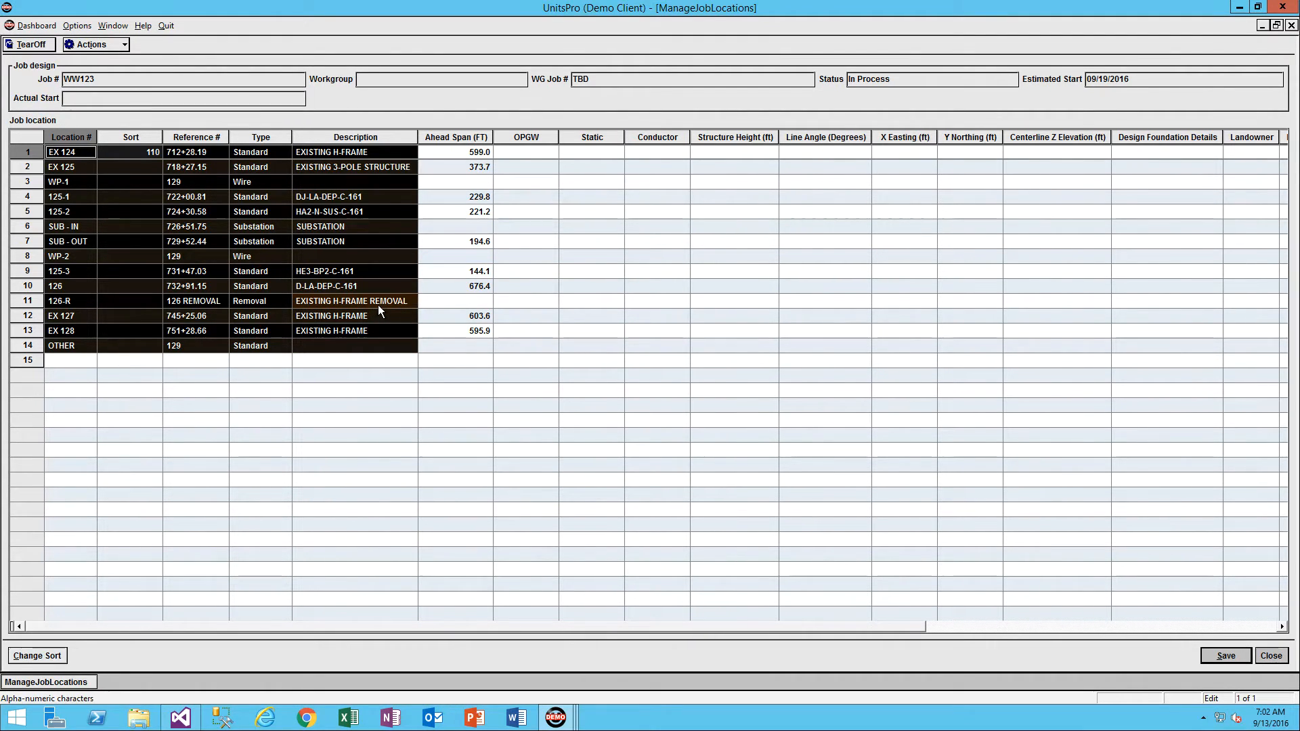
left_click(1224, 654)
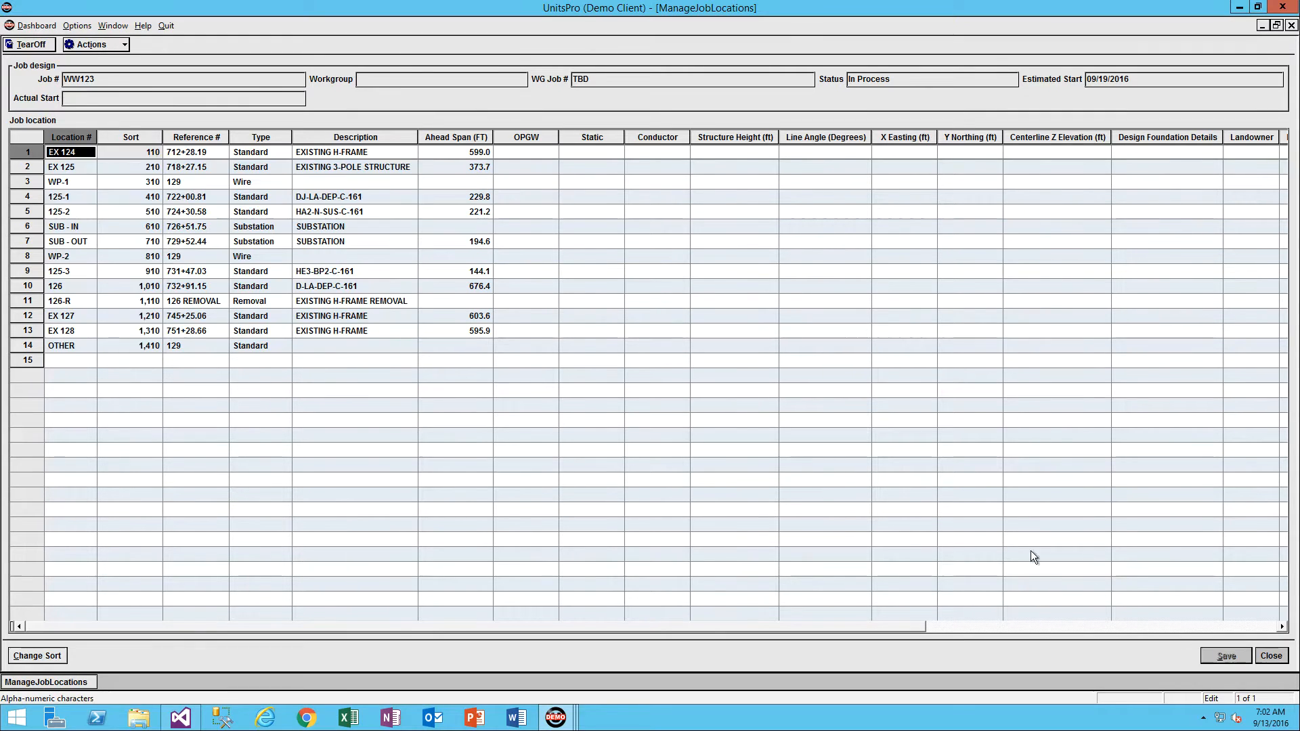
left_click(1271, 656)
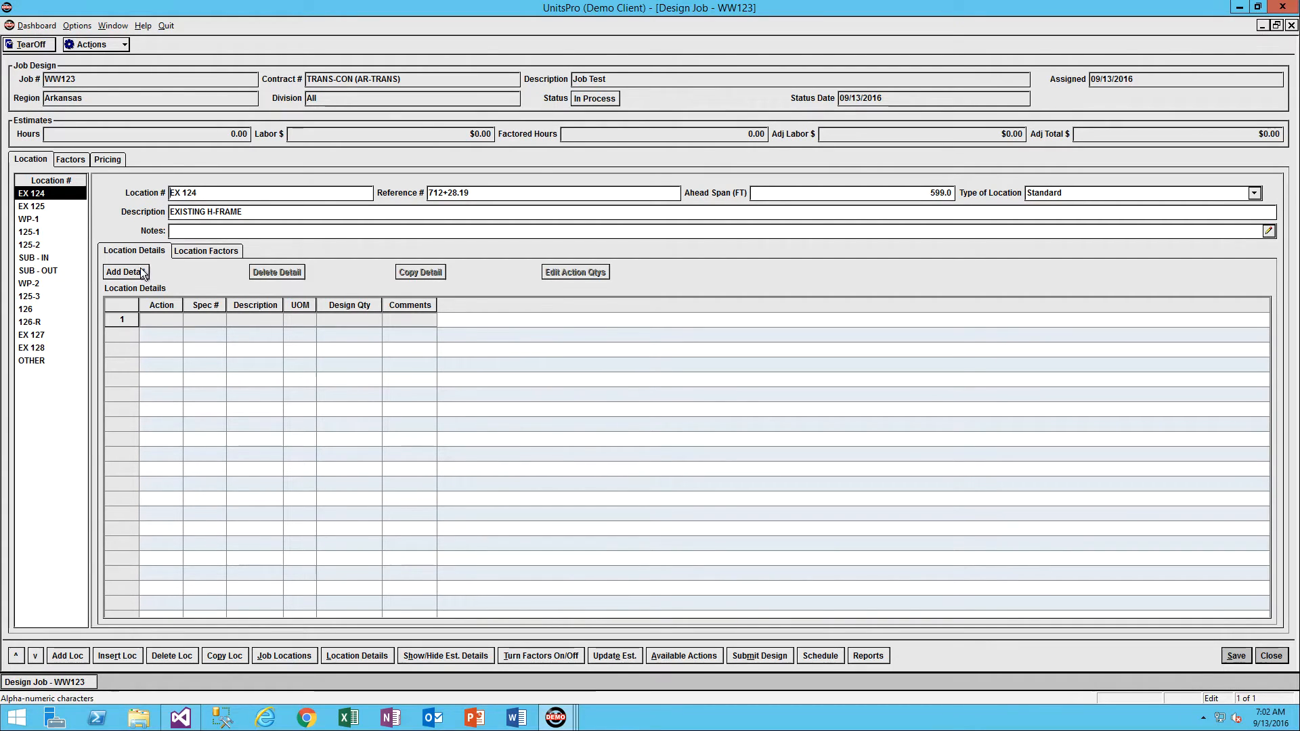
Add an install detail to location 125-1 with spec CS-SP, Crane Set Pole (Steel).
left_click(26, 231)
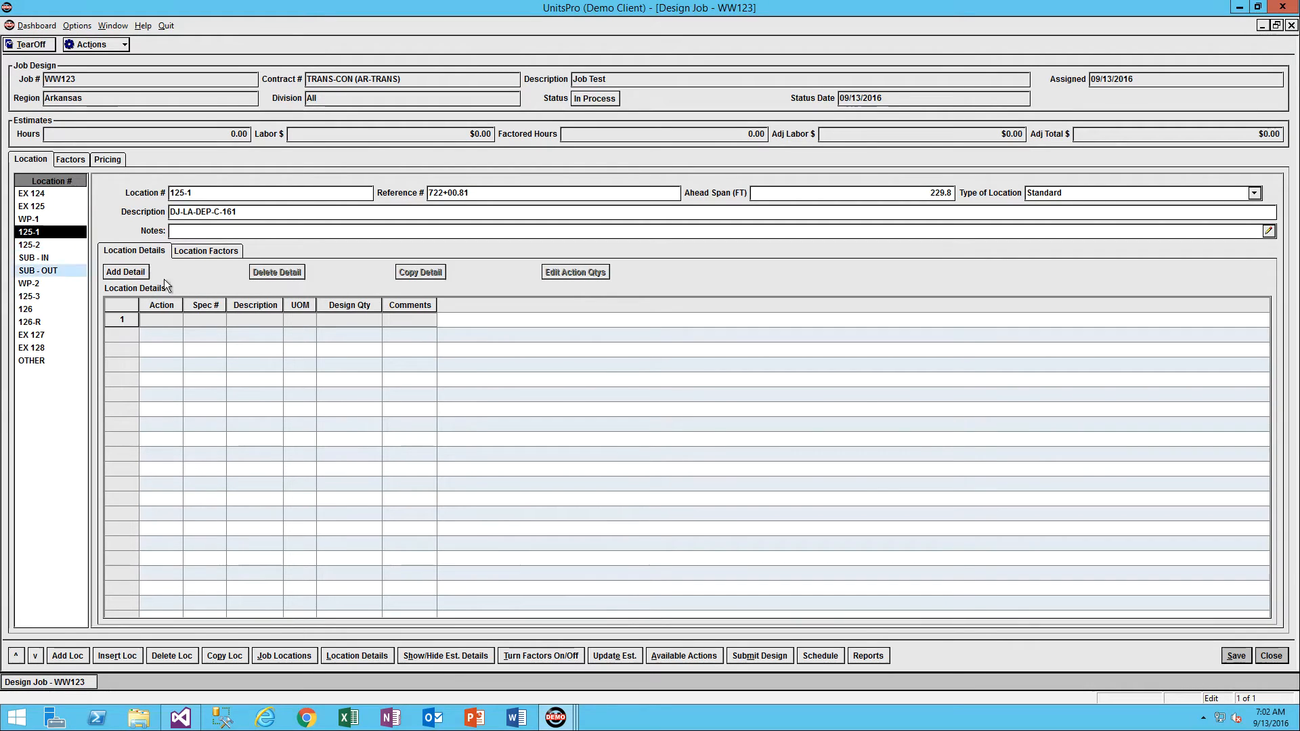
left_click(124, 273)
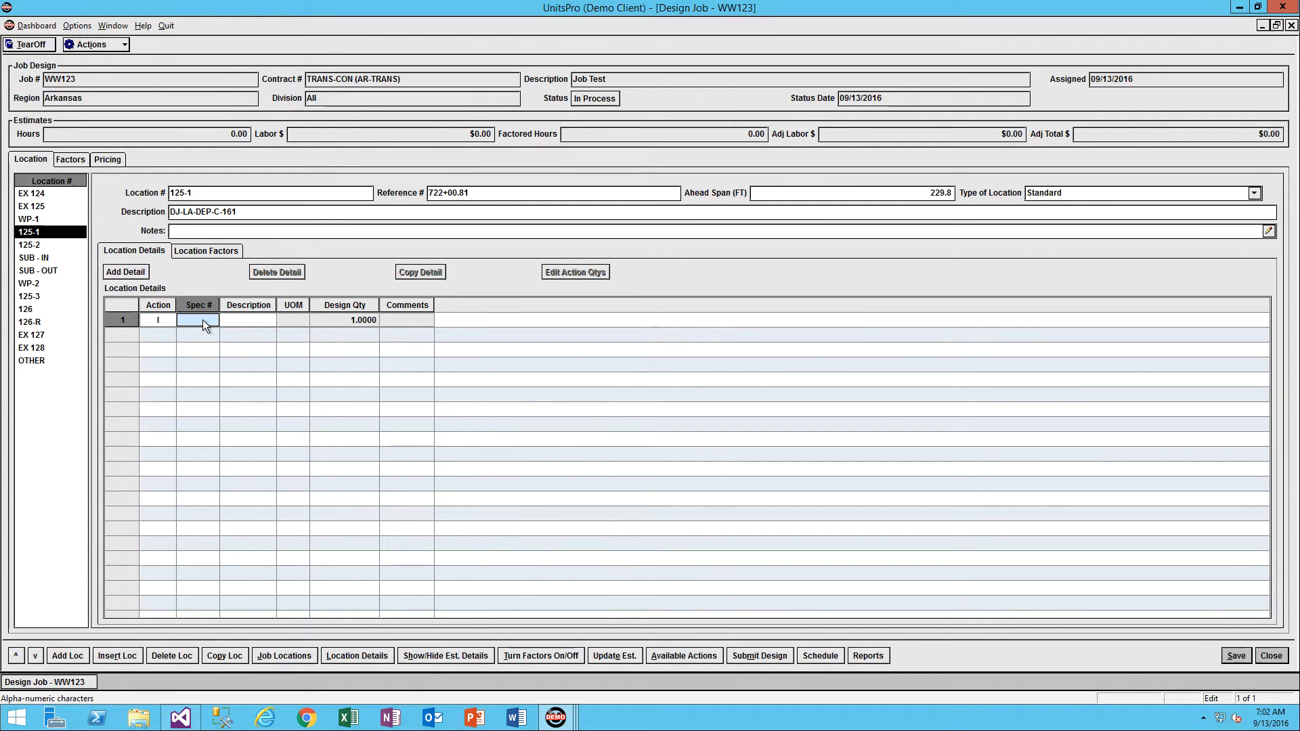
type("c")
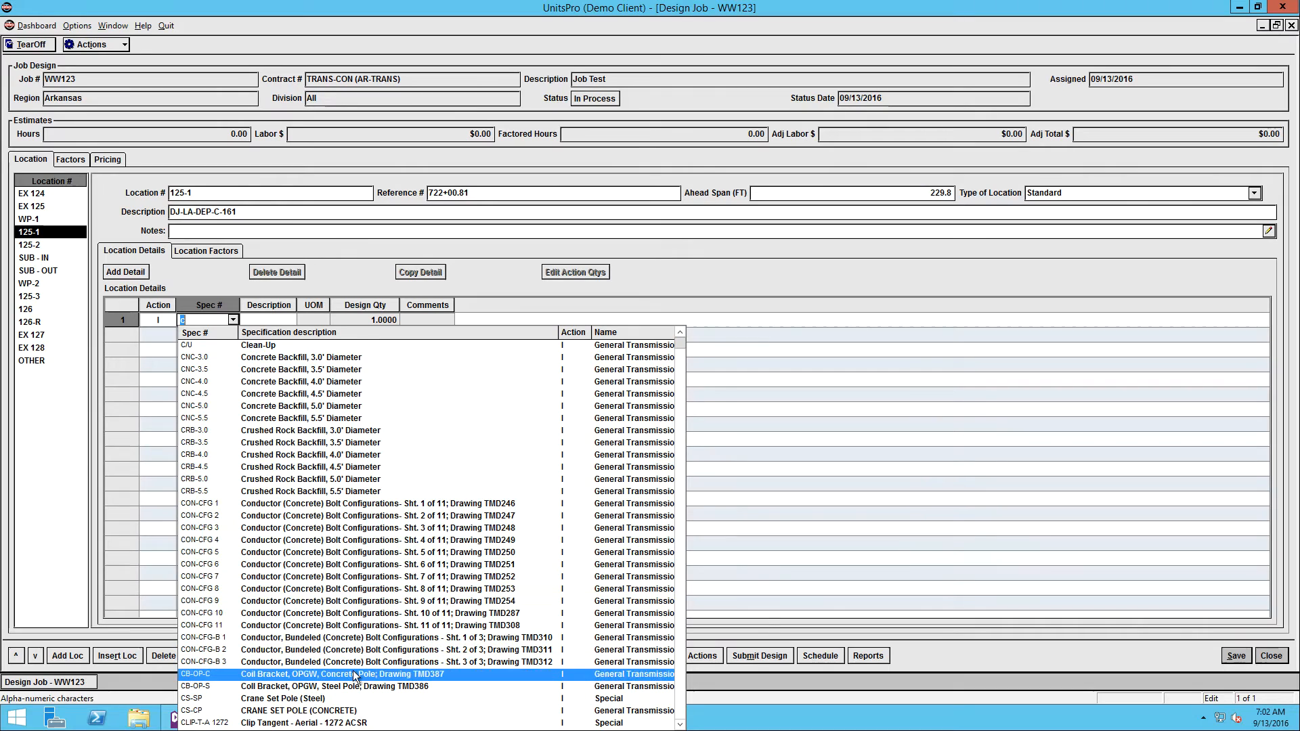
left_click(298, 699)
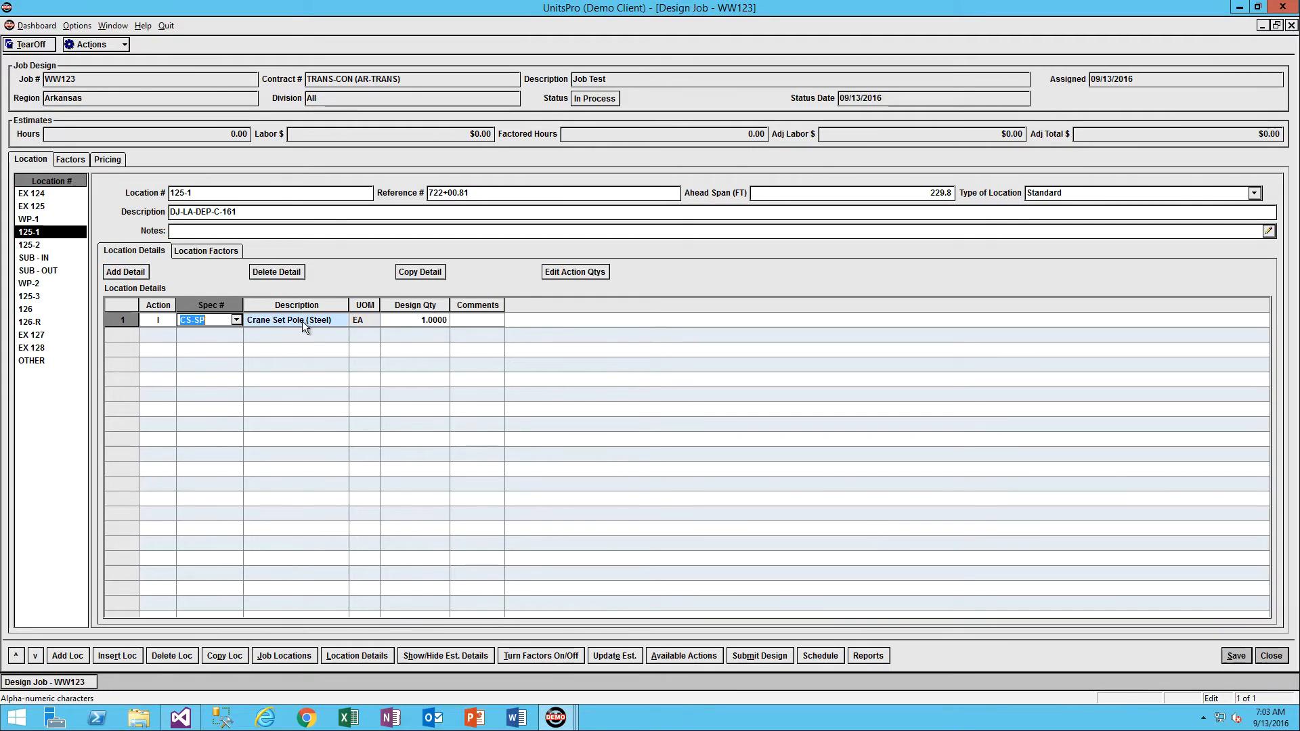
Add an H&S SP&F, Haul & Spot - Pole (Steel) & Framing, detail to location 125-1 and duplicate it.
left_click(124, 273)
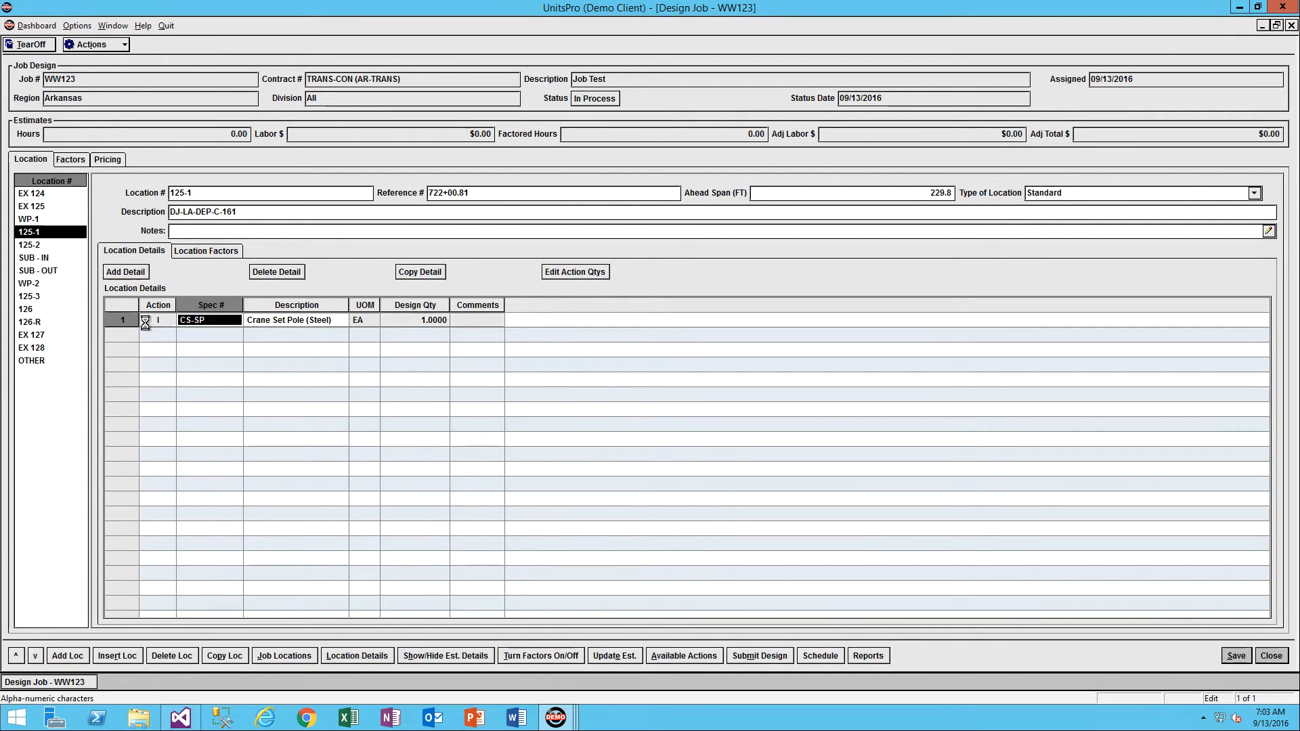
type("h")
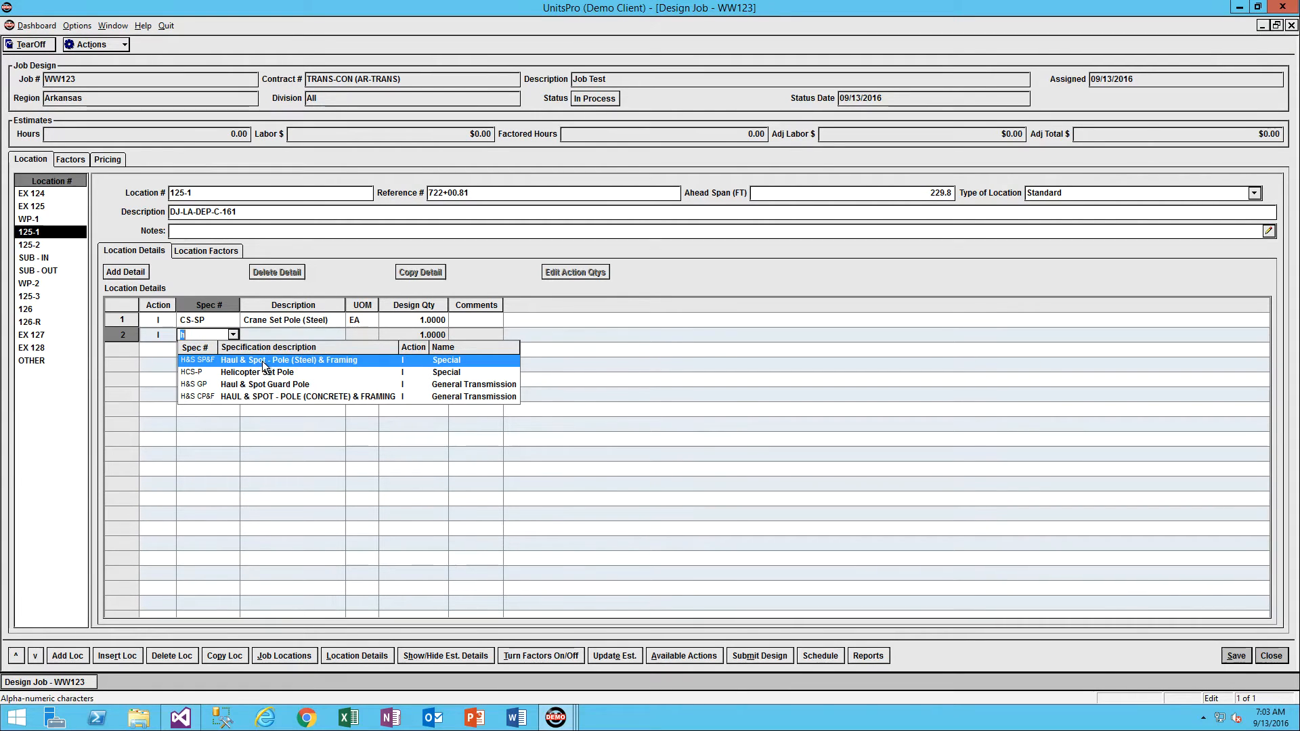
left_click(263, 361)
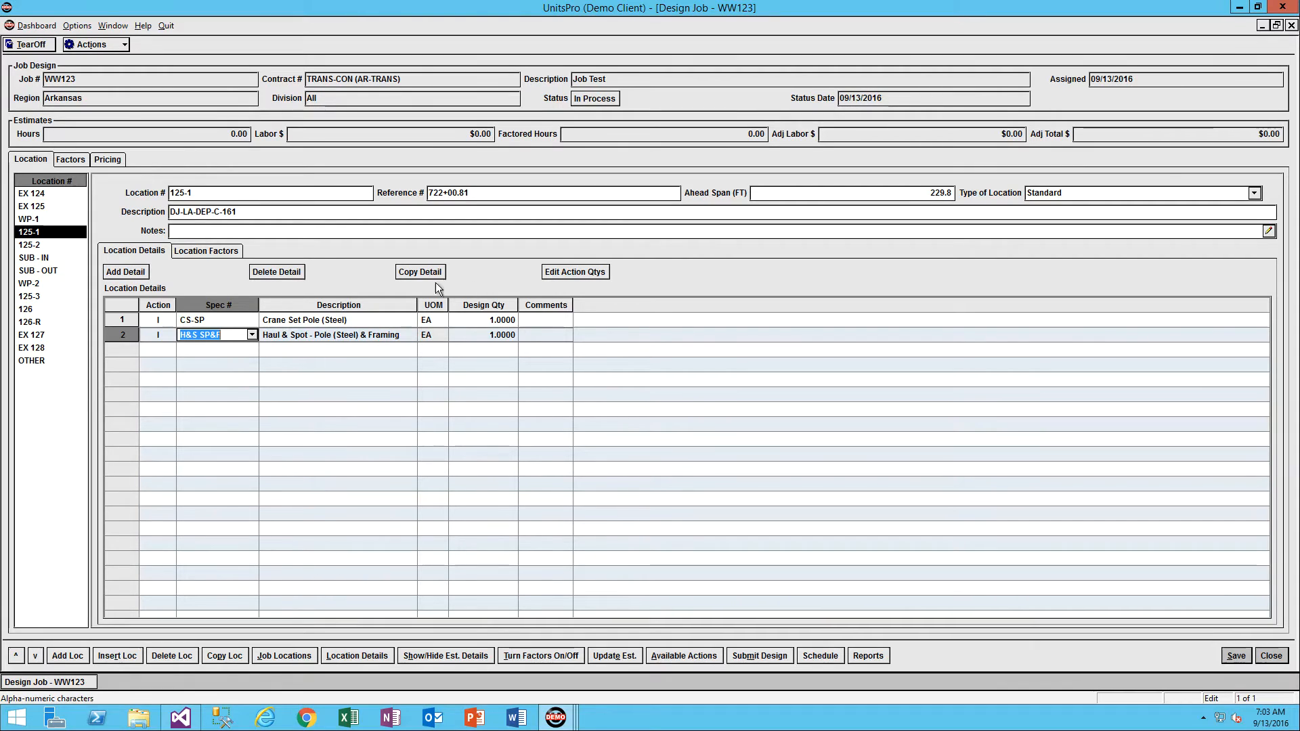
left_click(296, 338)
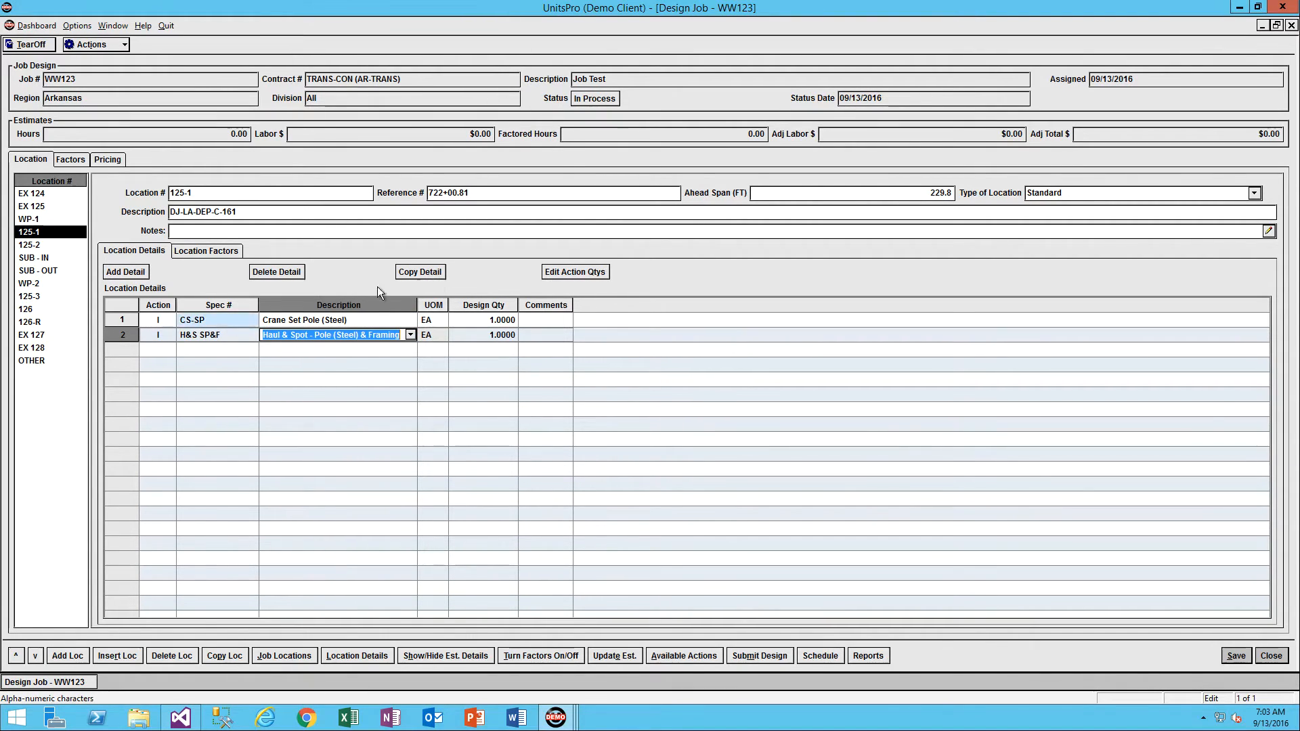
left_click(433, 274)
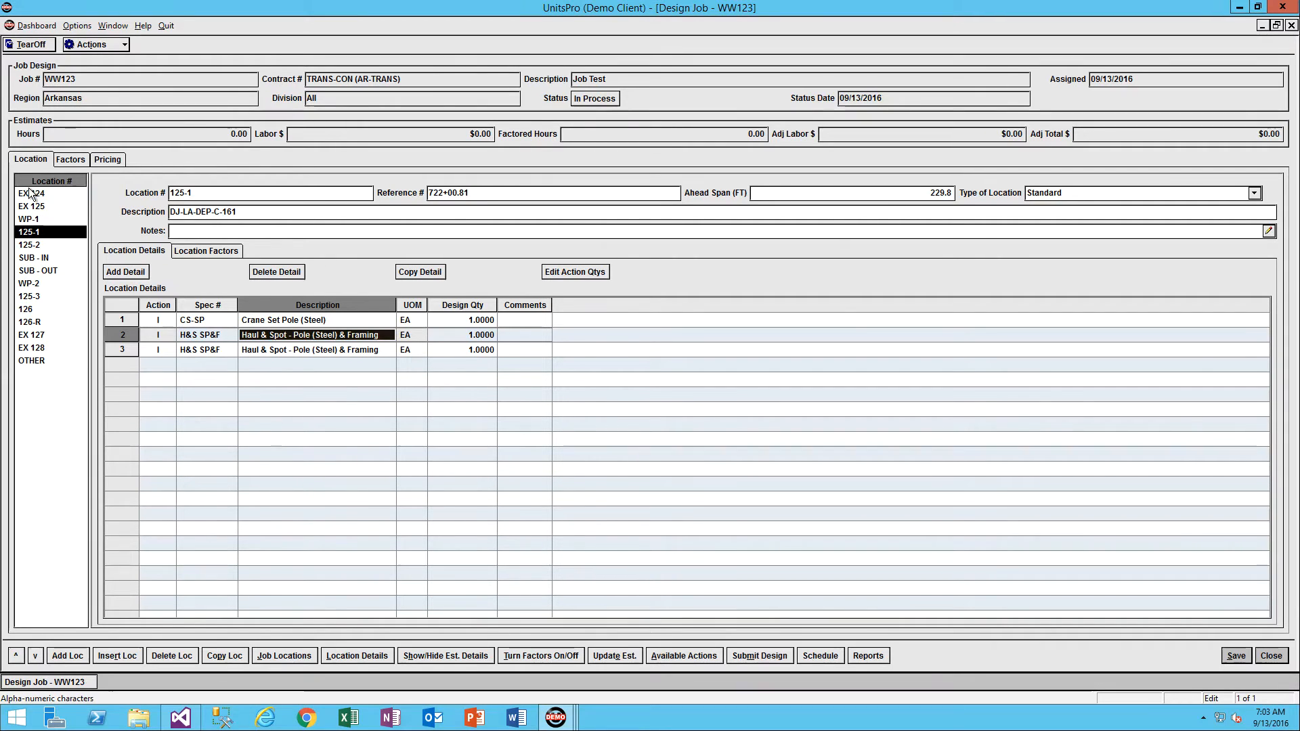
Copy all of location 125-1's details to the existing location 125-2.
left_click(225, 657)
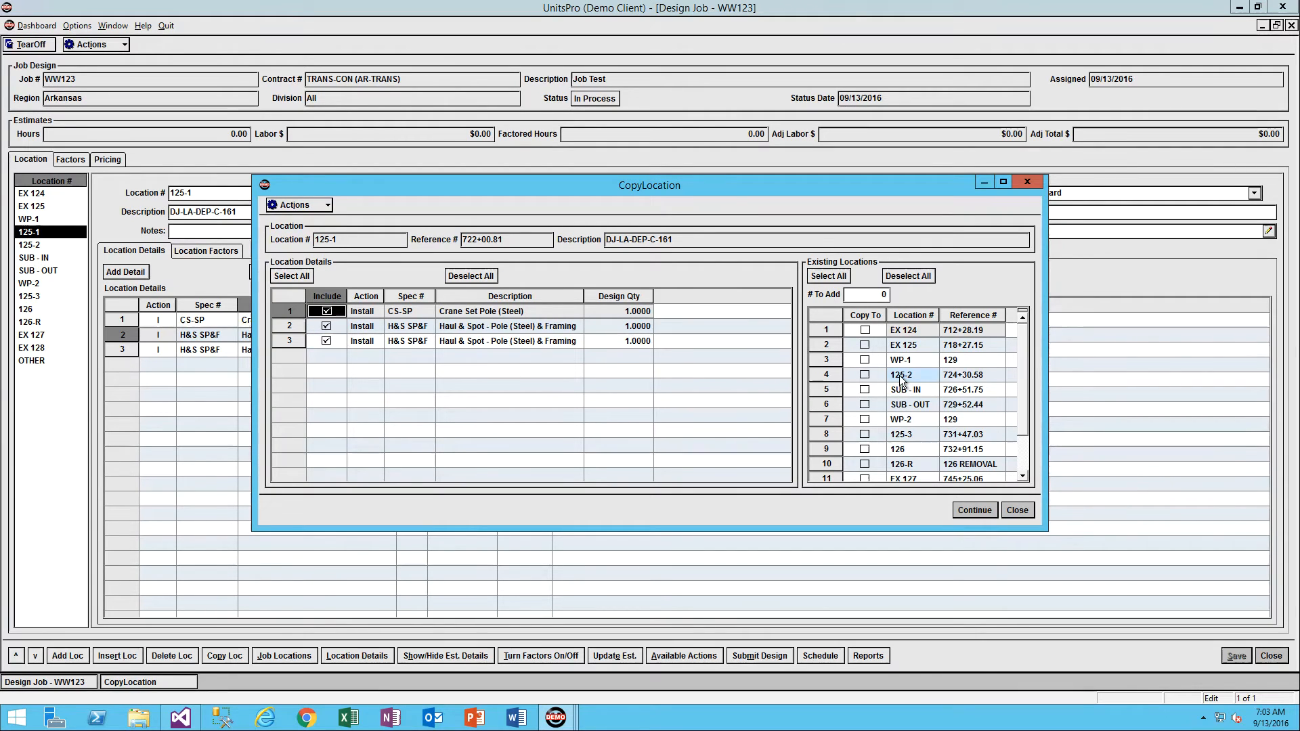
left_click(865, 374)
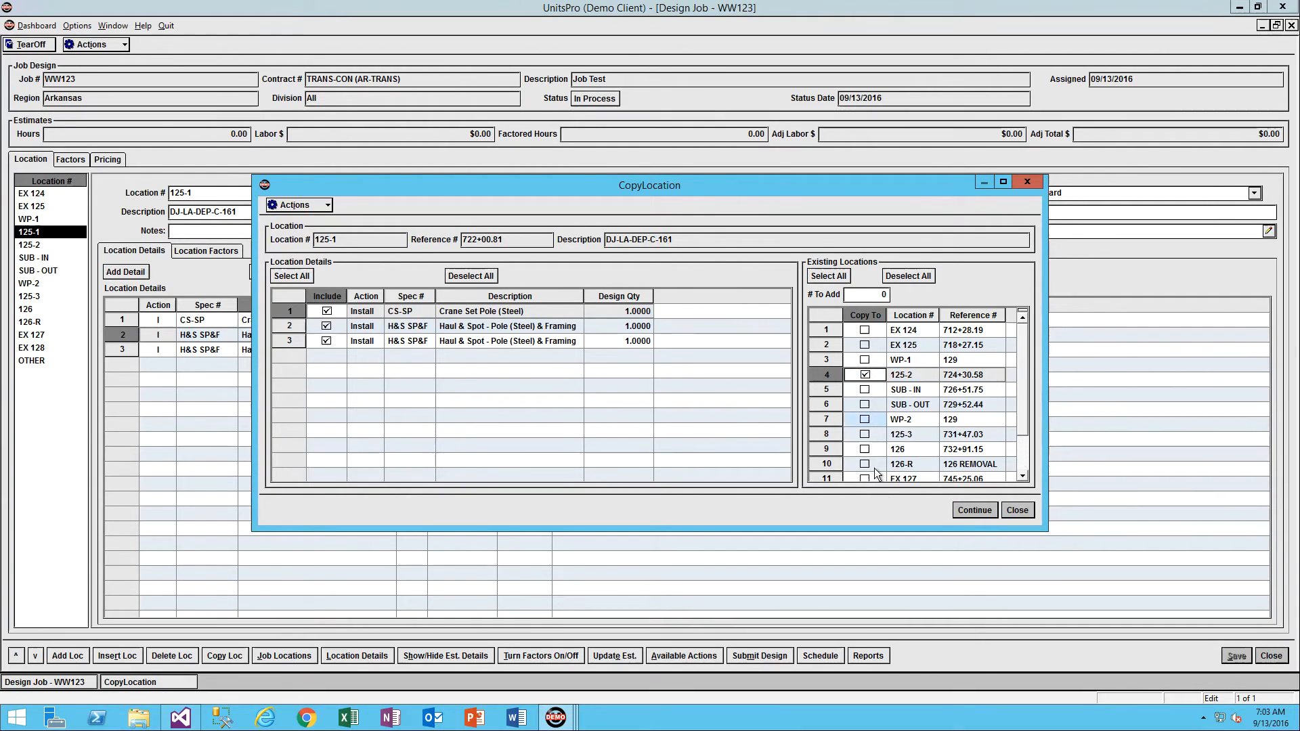
left_click(956, 509)
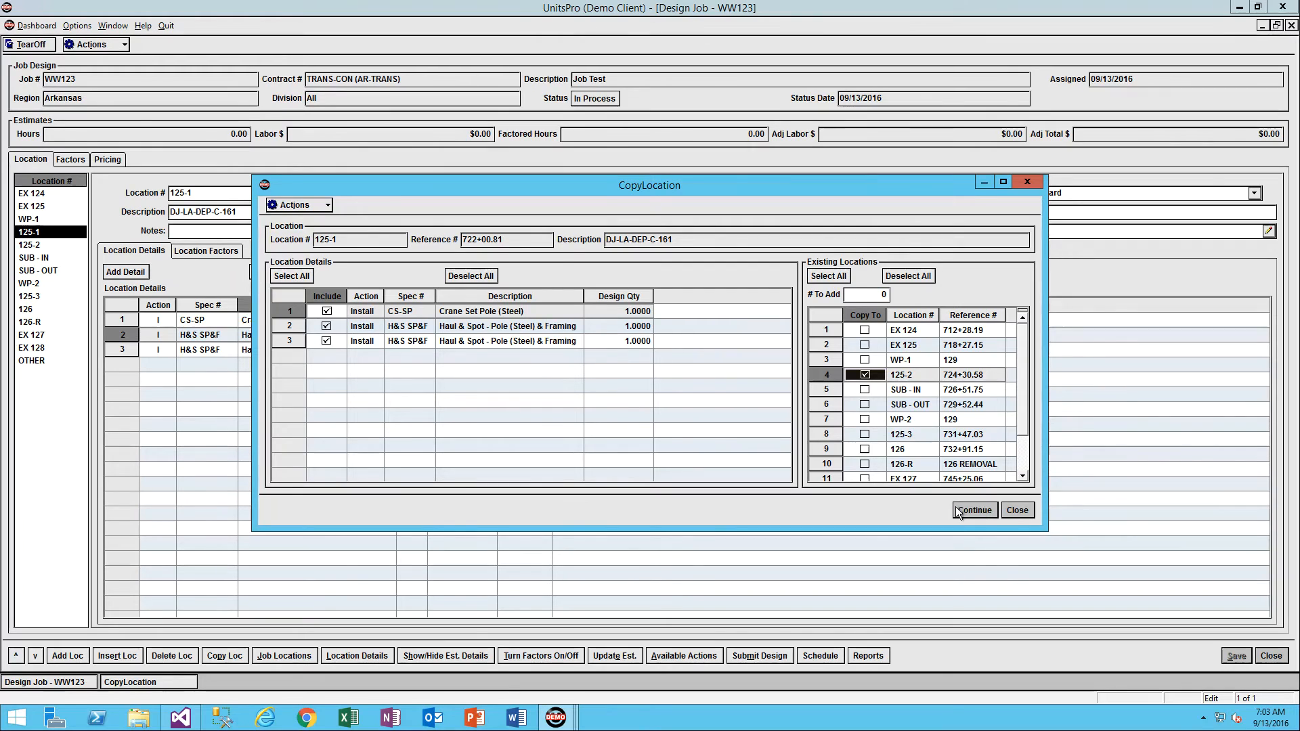
Delete all the details from location 125-2 and reselect location 125-1.
left_click(27, 246)
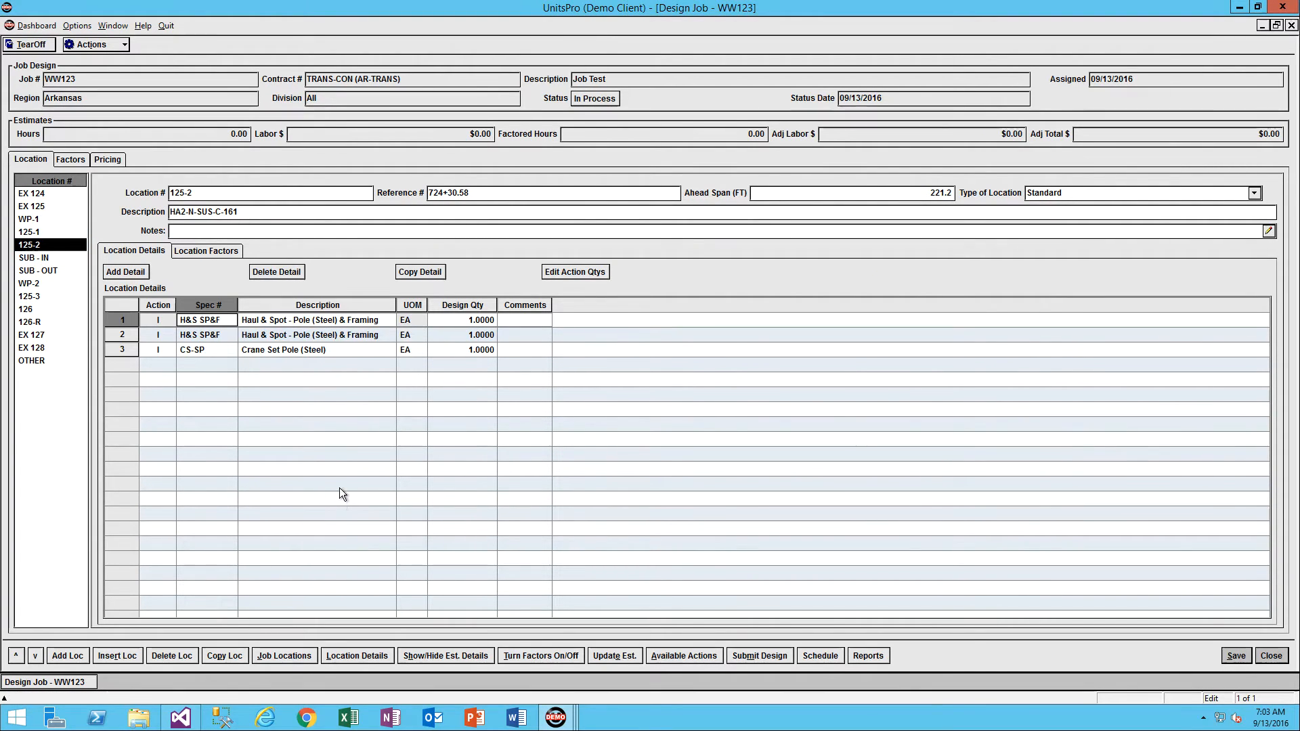
left_click(219, 350)
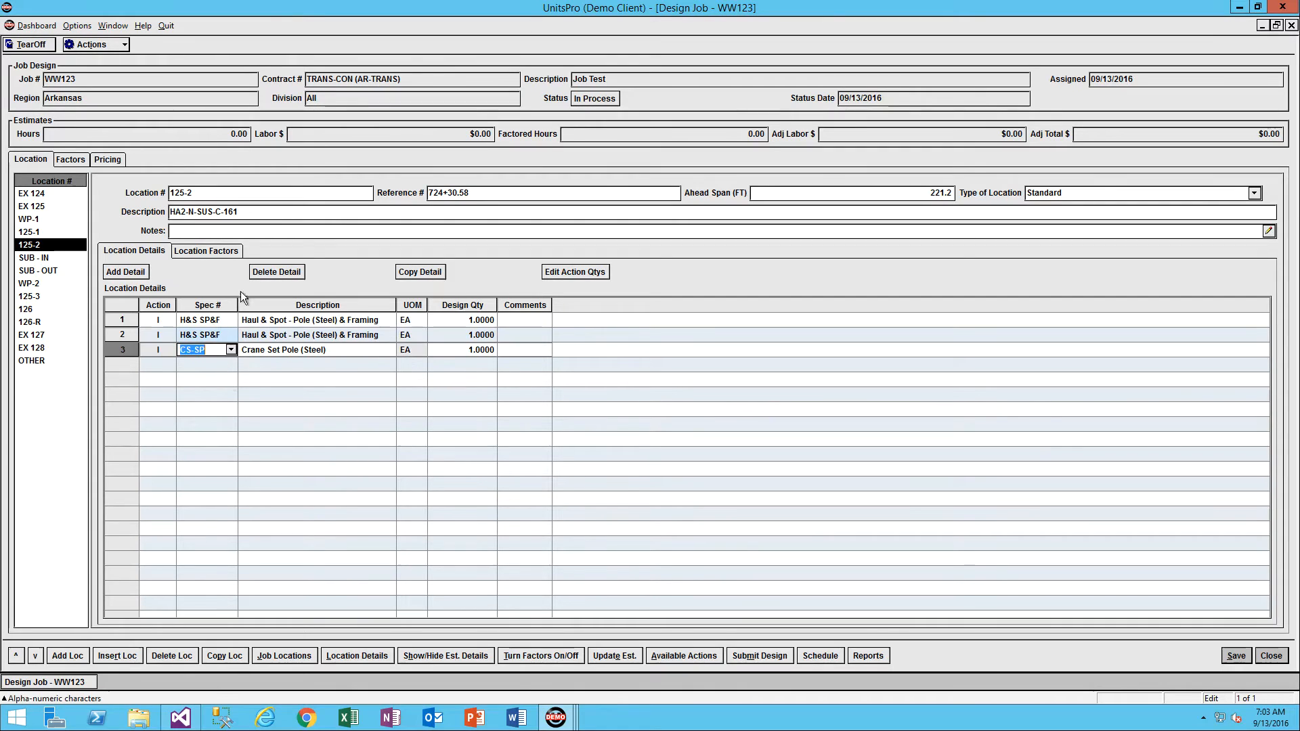
left_click(289, 272)
left_click(290, 272)
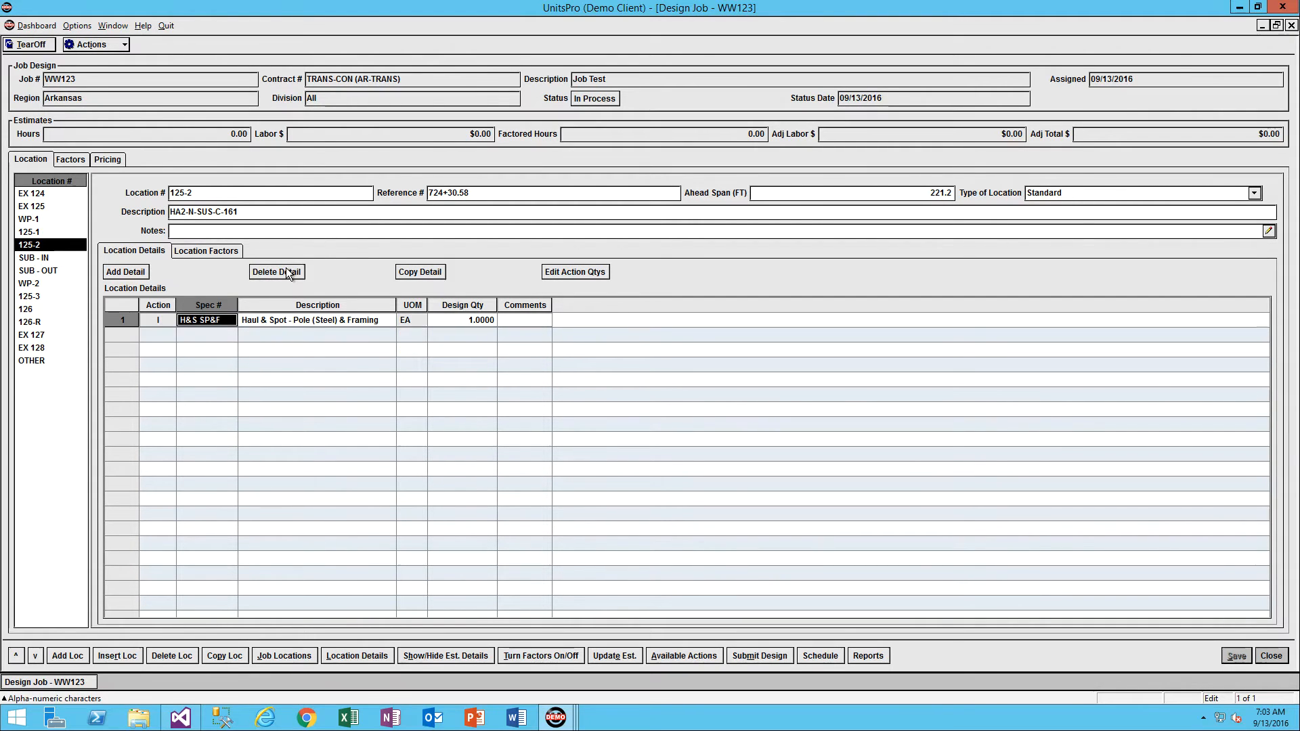
left_click(278, 272)
left_click(41, 232)
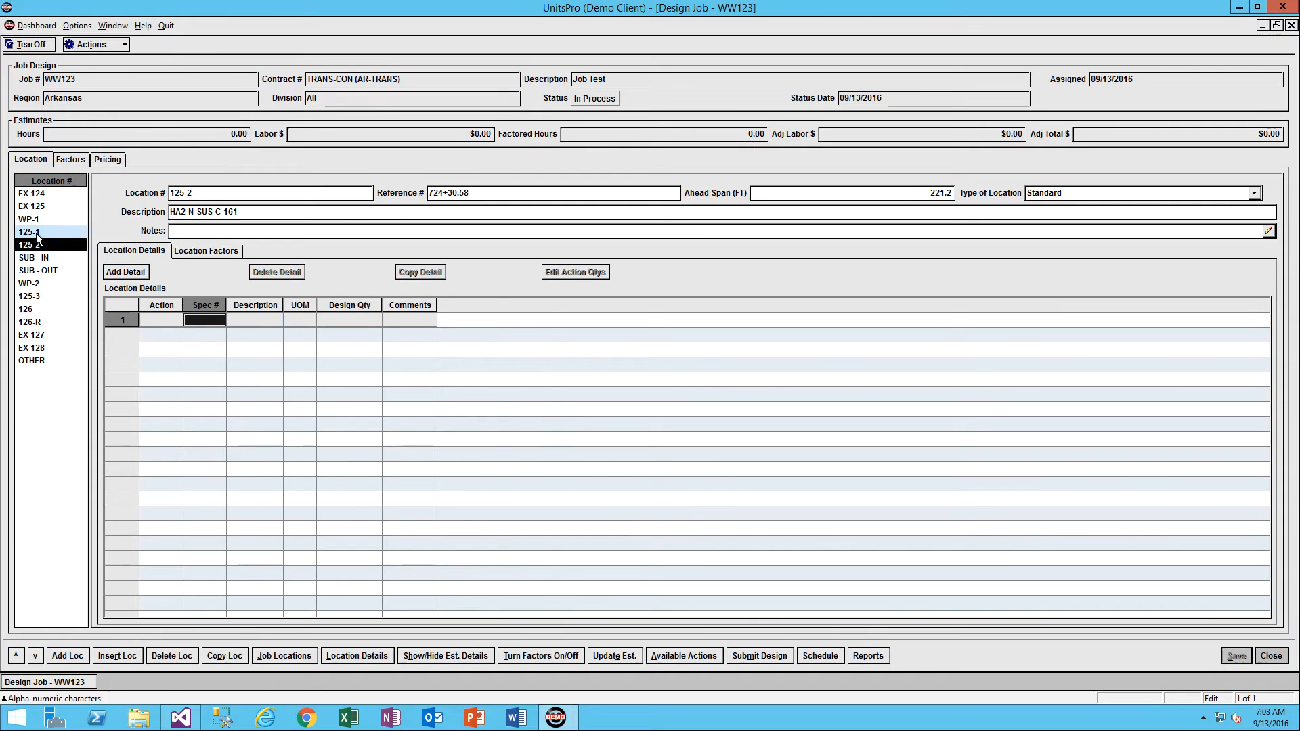
Delete all the remaining details from location 125-1.
left_click(284, 272)
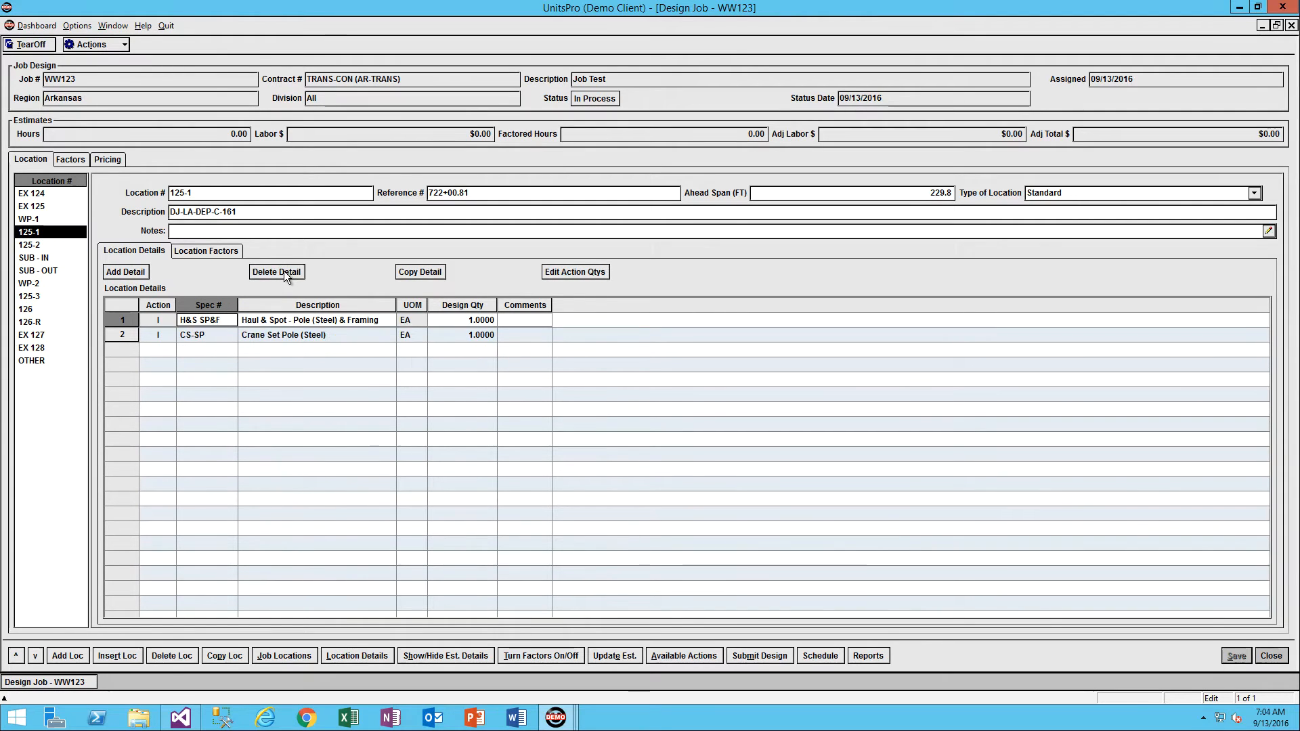
left_click(284, 272)
left_click(285, 273)
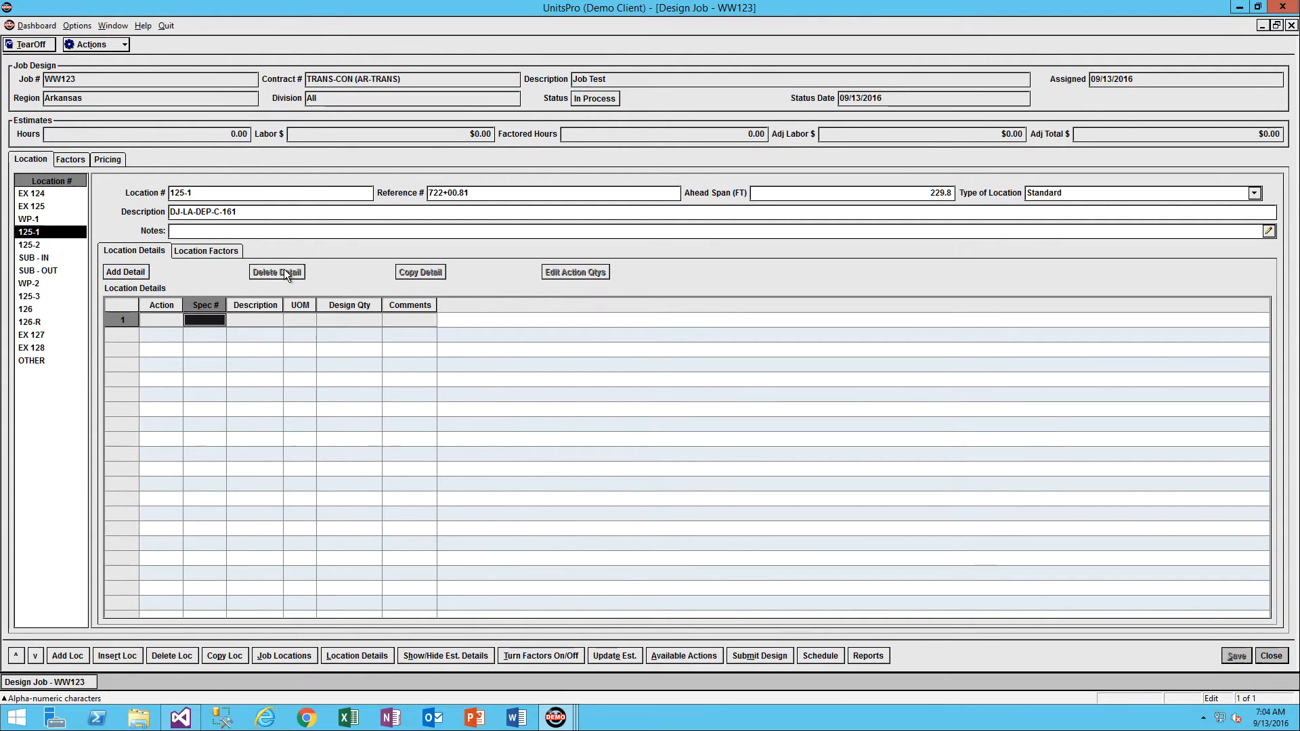
In the job-wide location details grid, move the Comments column between Design Qty and Spec #, paste the prepared details list, and save.
left_click(362, 655)
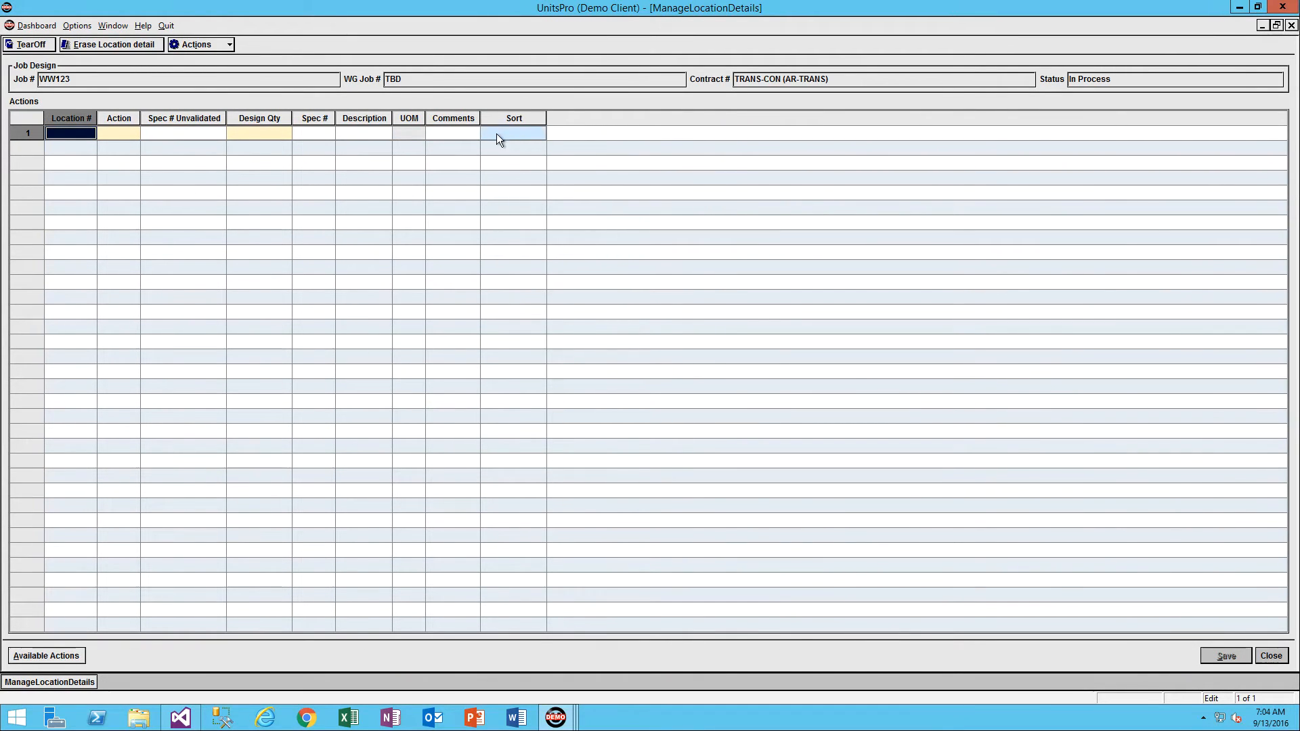
left_click(453, 115)
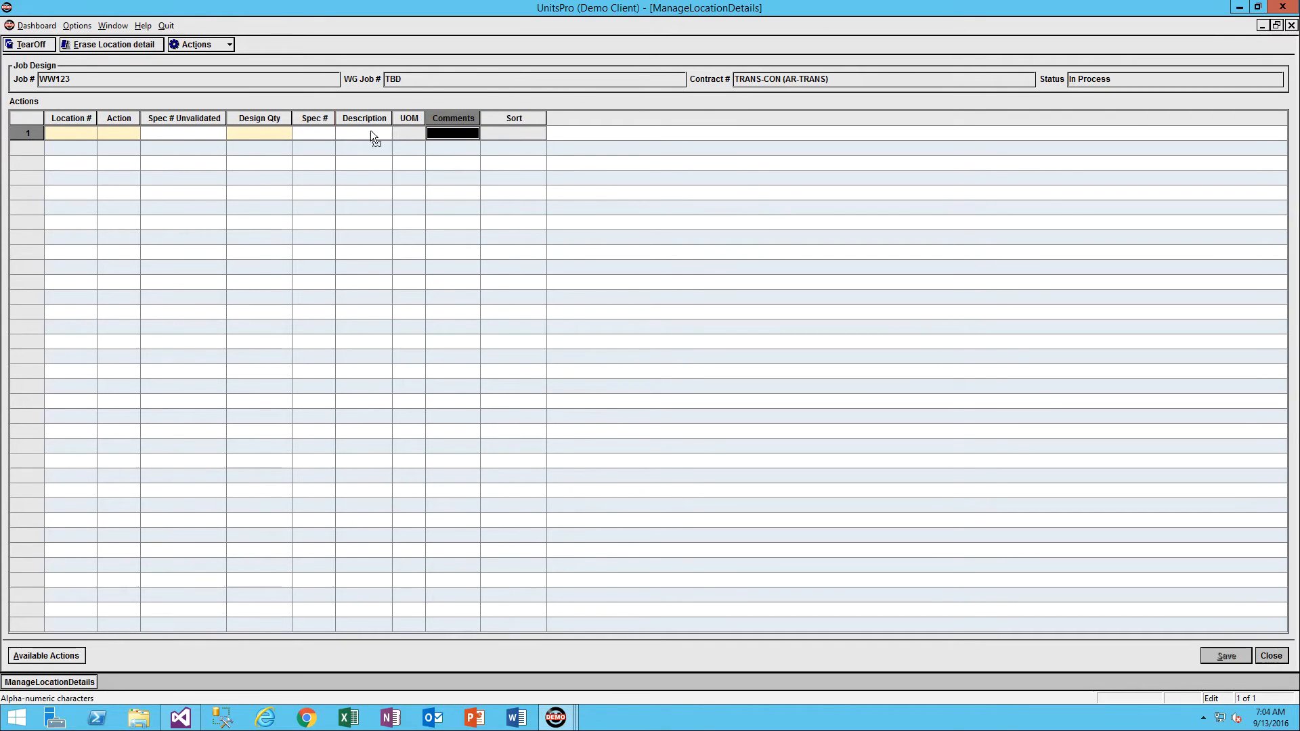
left_click_drag(305, 131, 298, 130)
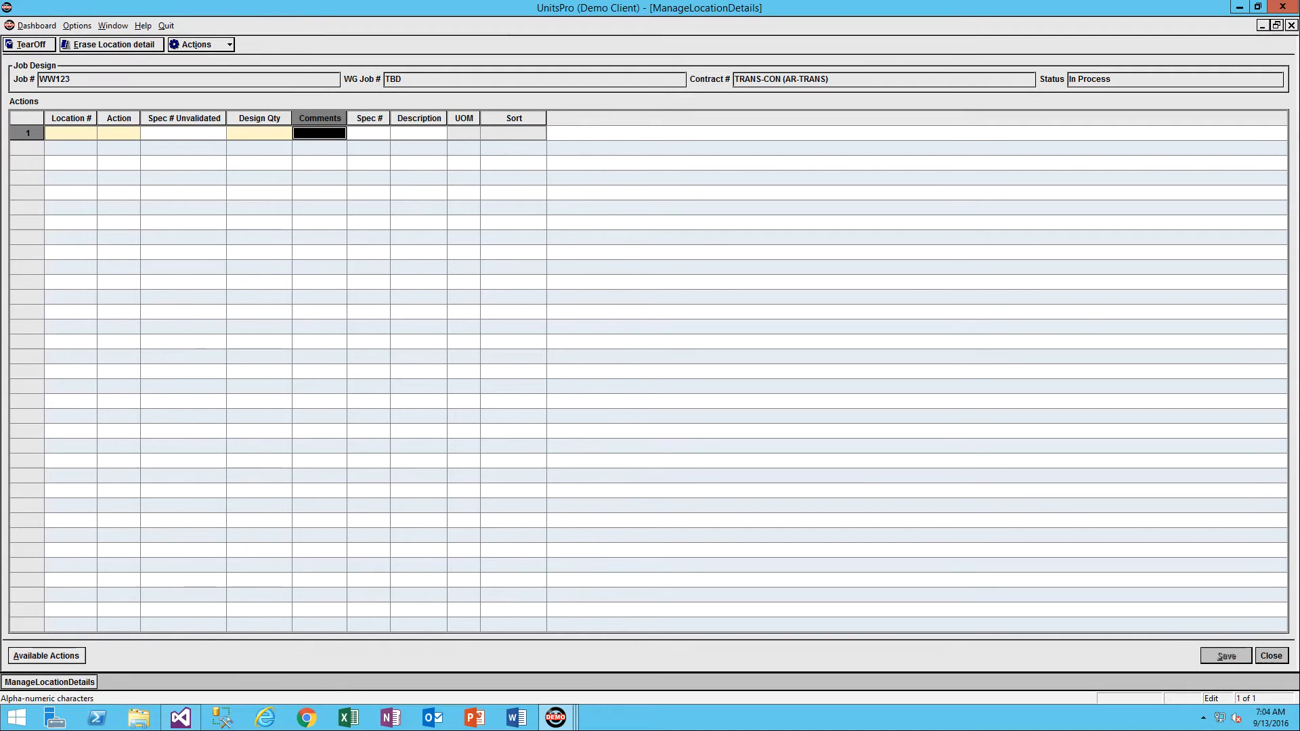
left_click(73, 133)
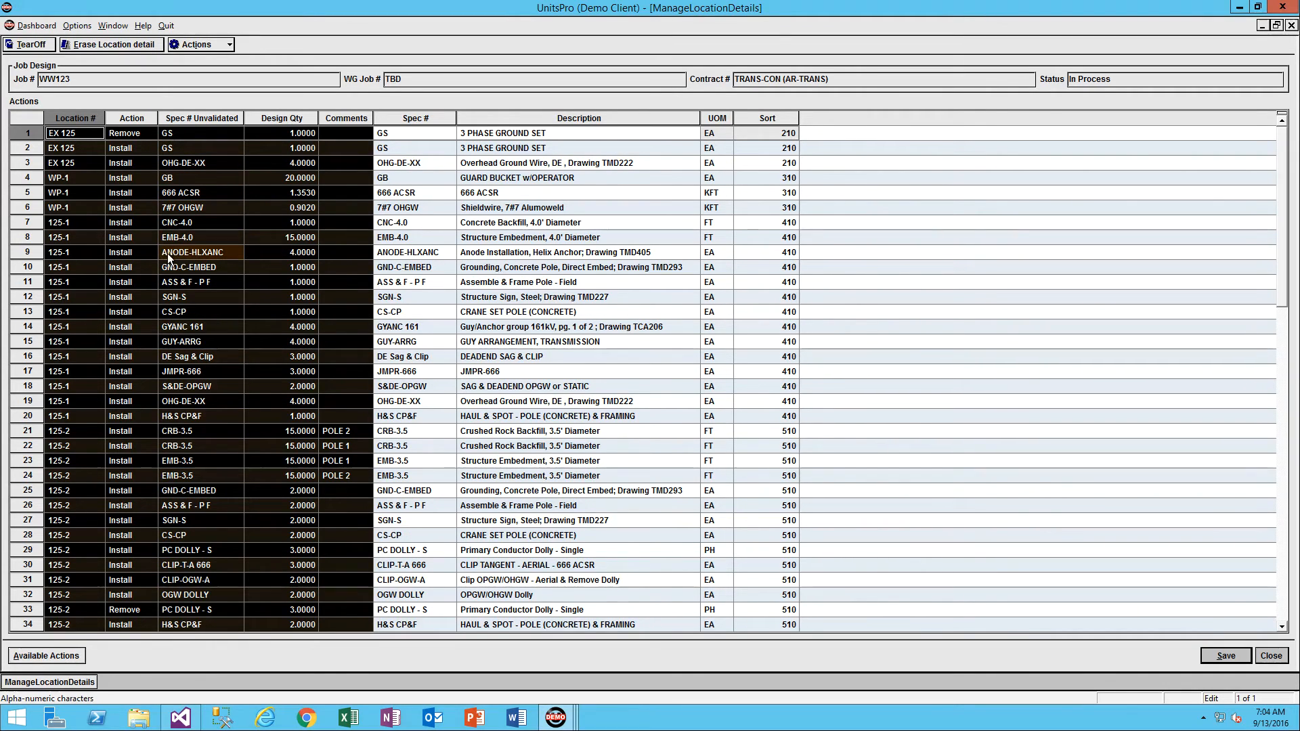
left_click(1229, 656)
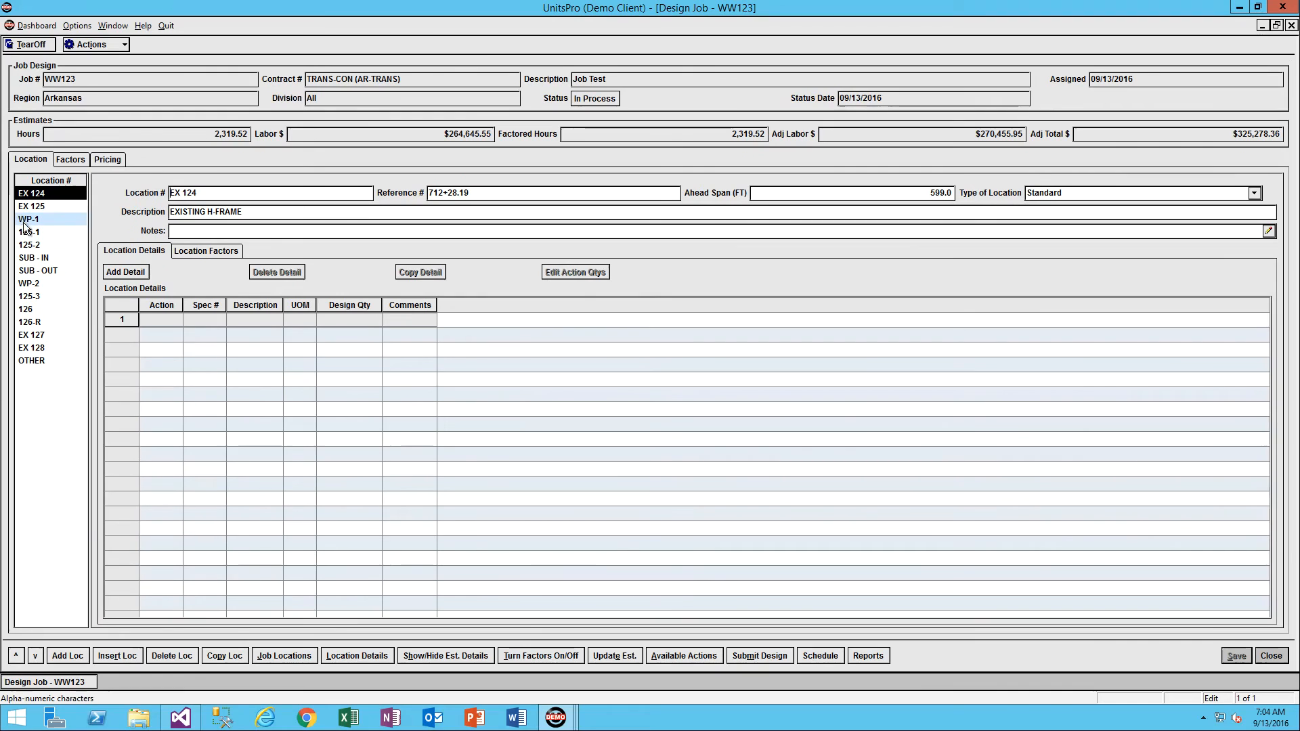
Show the estimate details for location 125-1 with its unfactored and factored hours and costs.
left_click(27, 232)
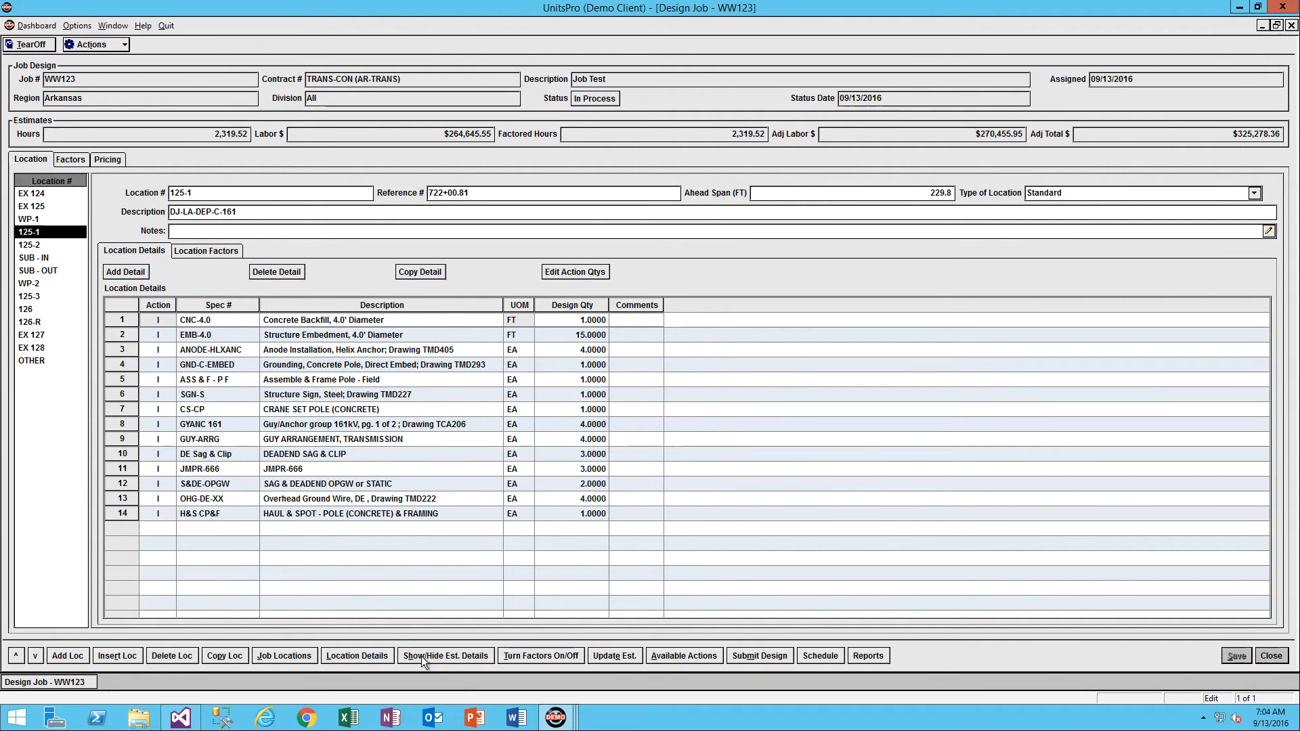
left_click(457, 656)
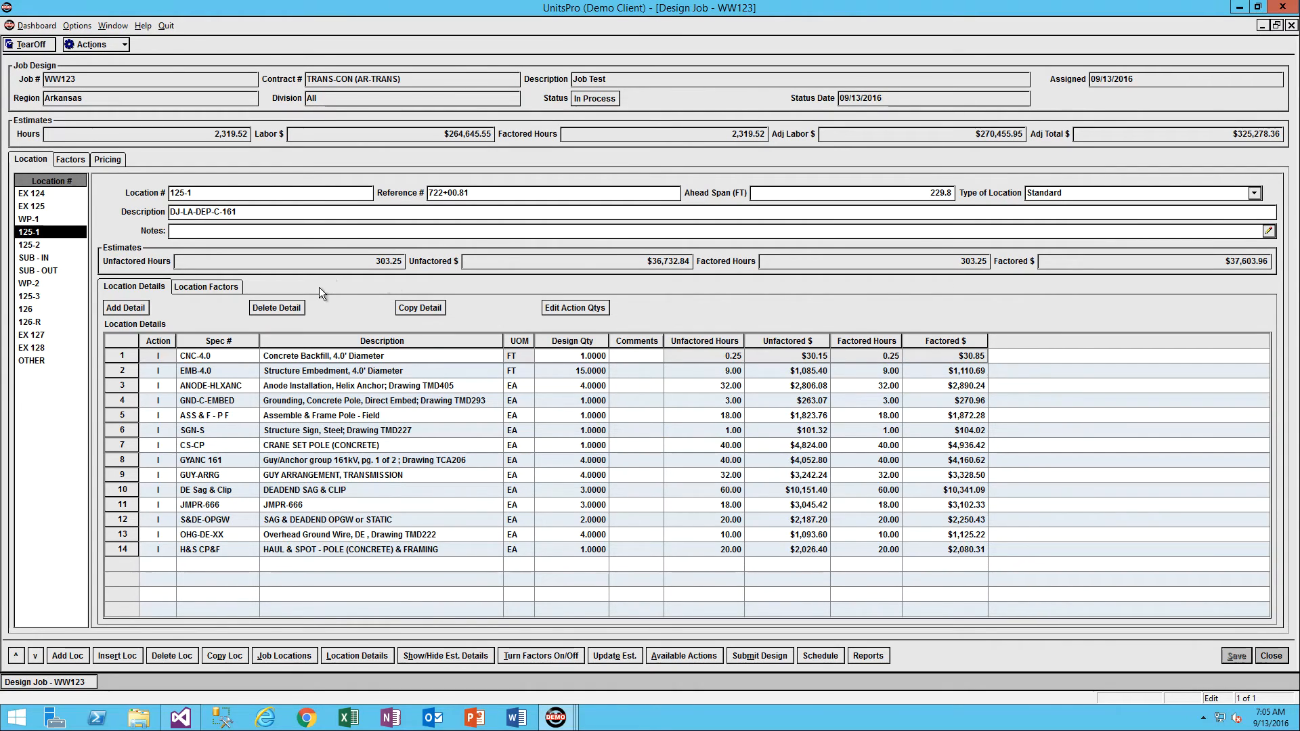
Set the job's Workweek factor to 60 Hours.
left_click(70, 158)
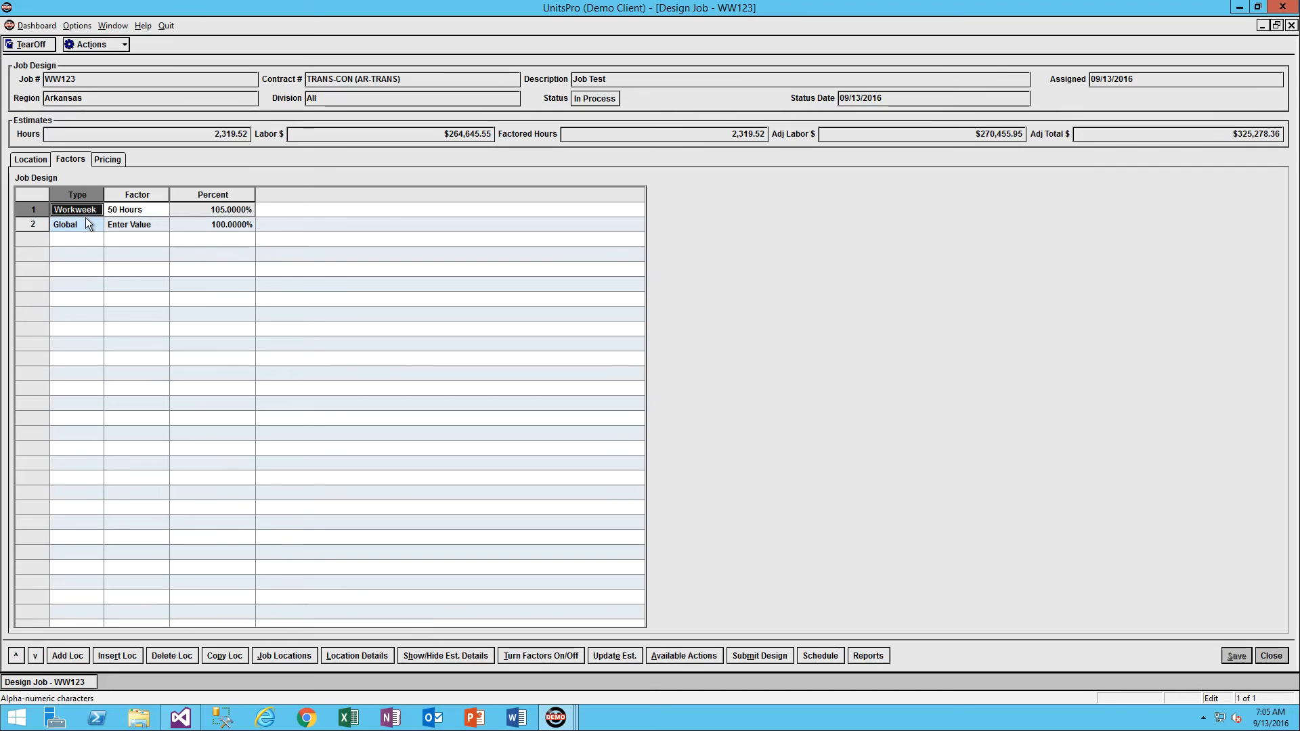
left_click(155, 208)
left_click(166, 210)
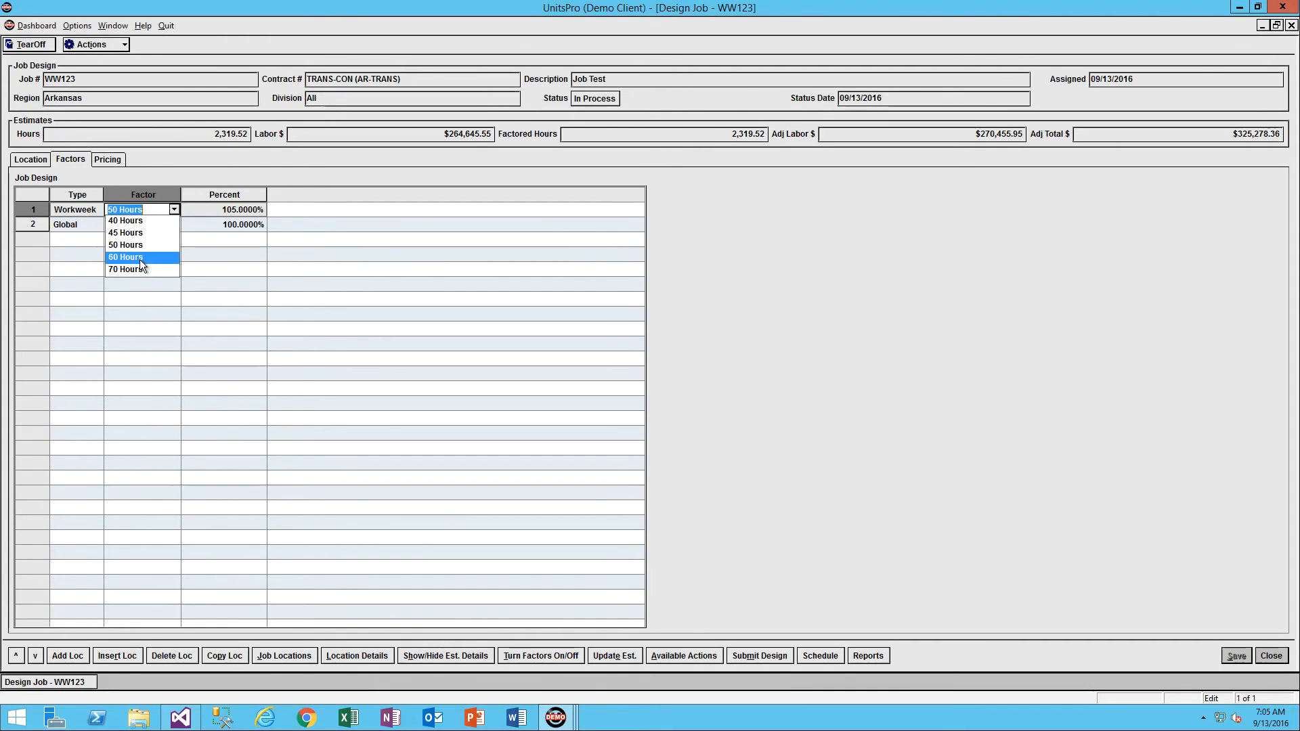
left_click(140, 257)
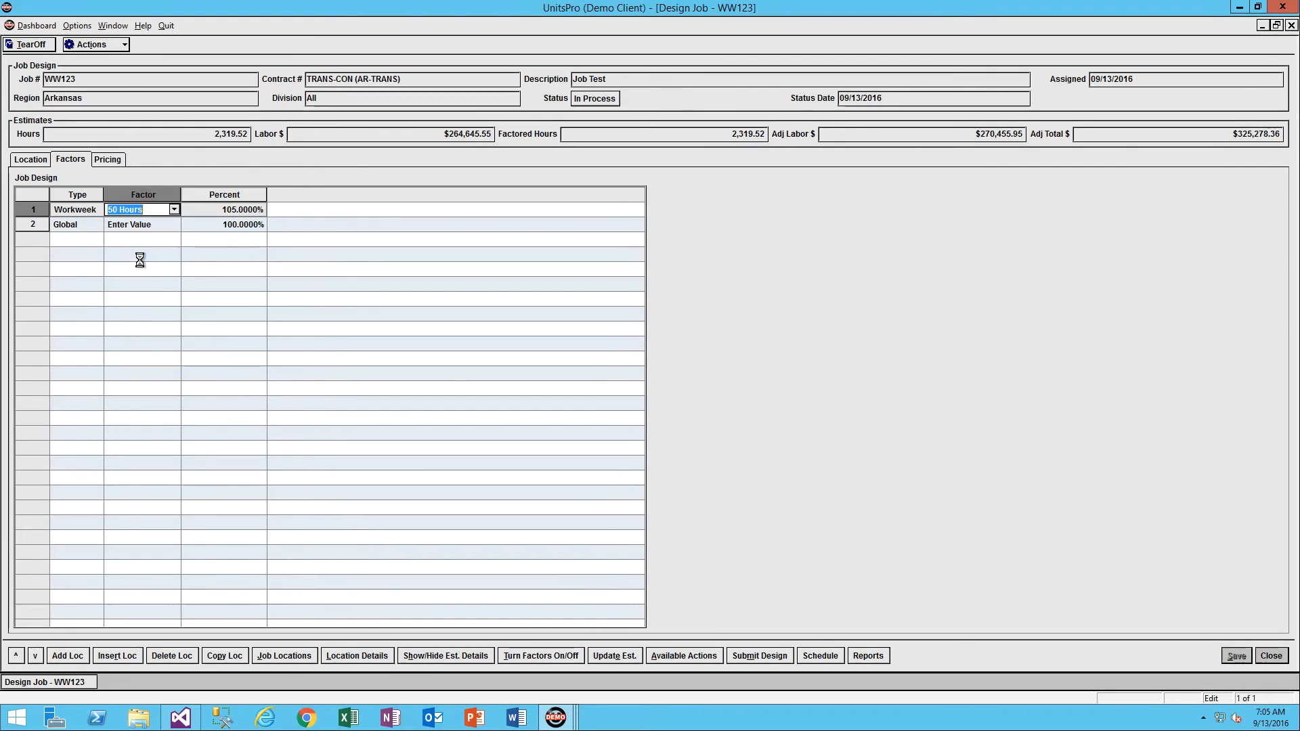
Set the job's Global factor to 110% and update the estimate.
left_click(209, 220)
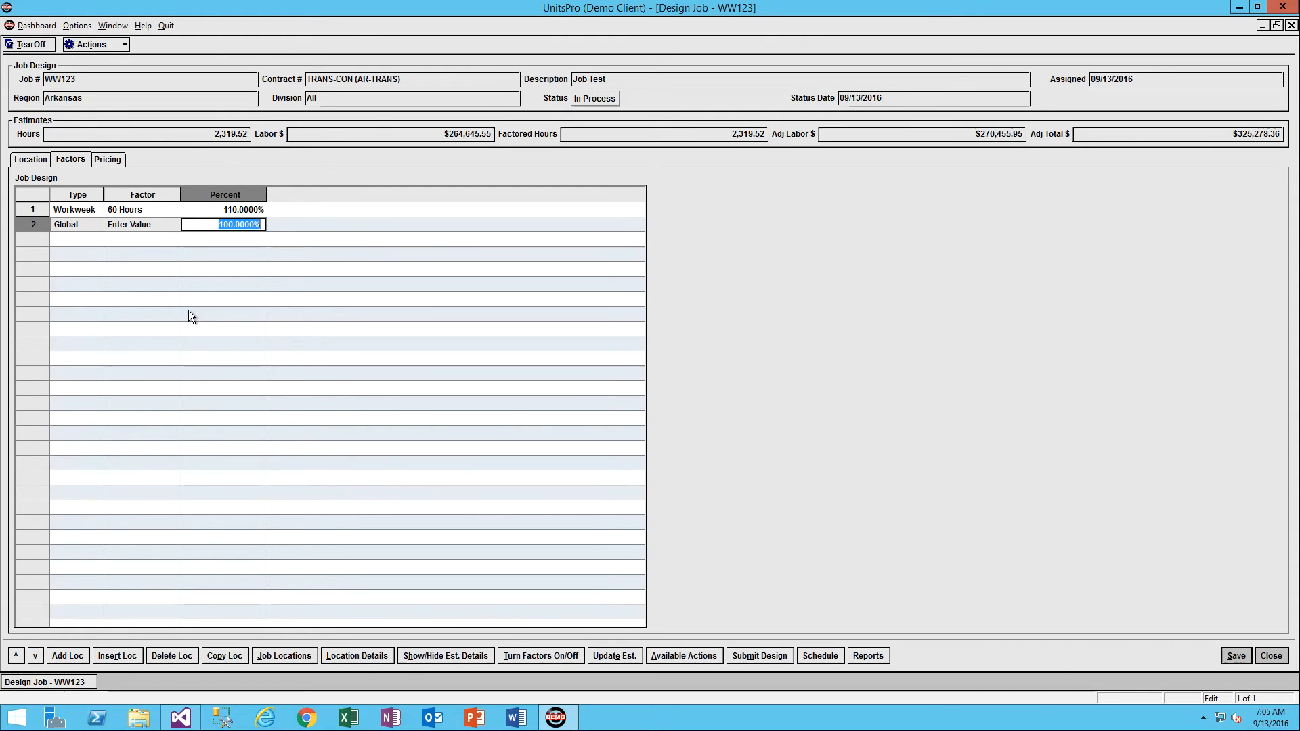
type("1.1")
key("Return")
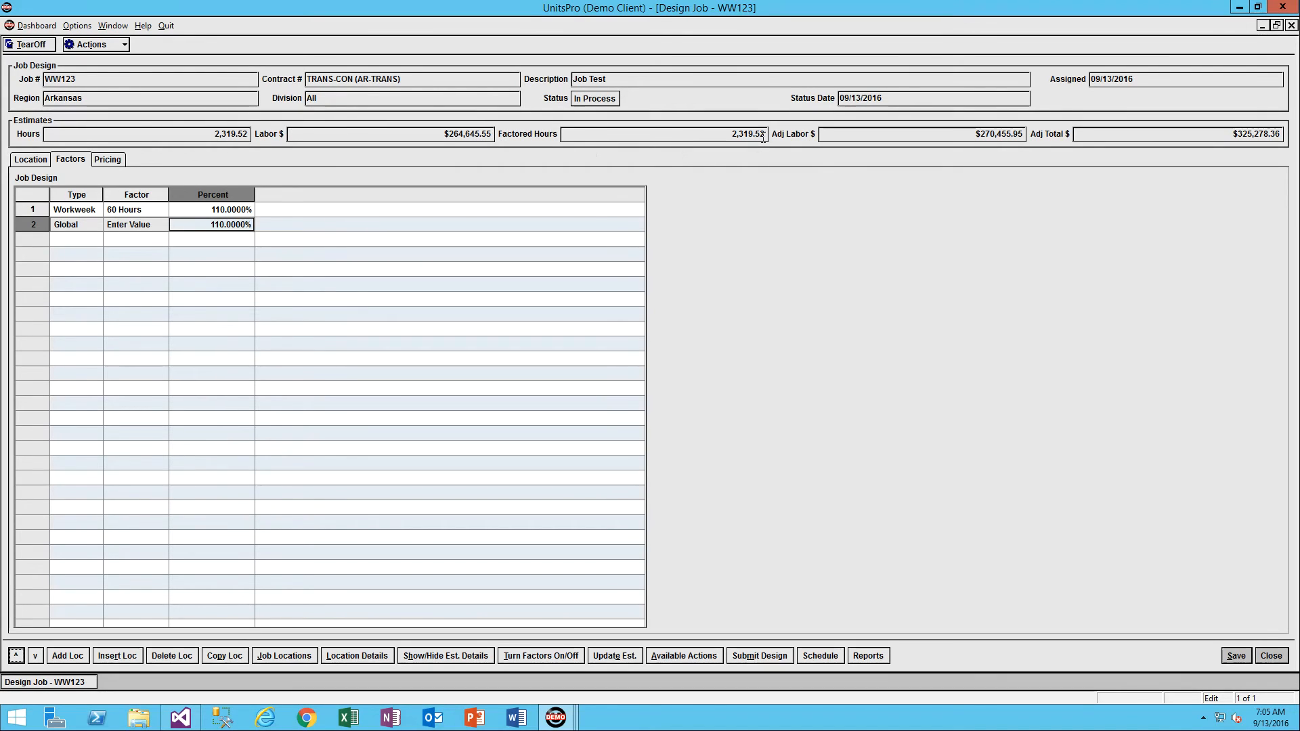
left_click(620, 656)
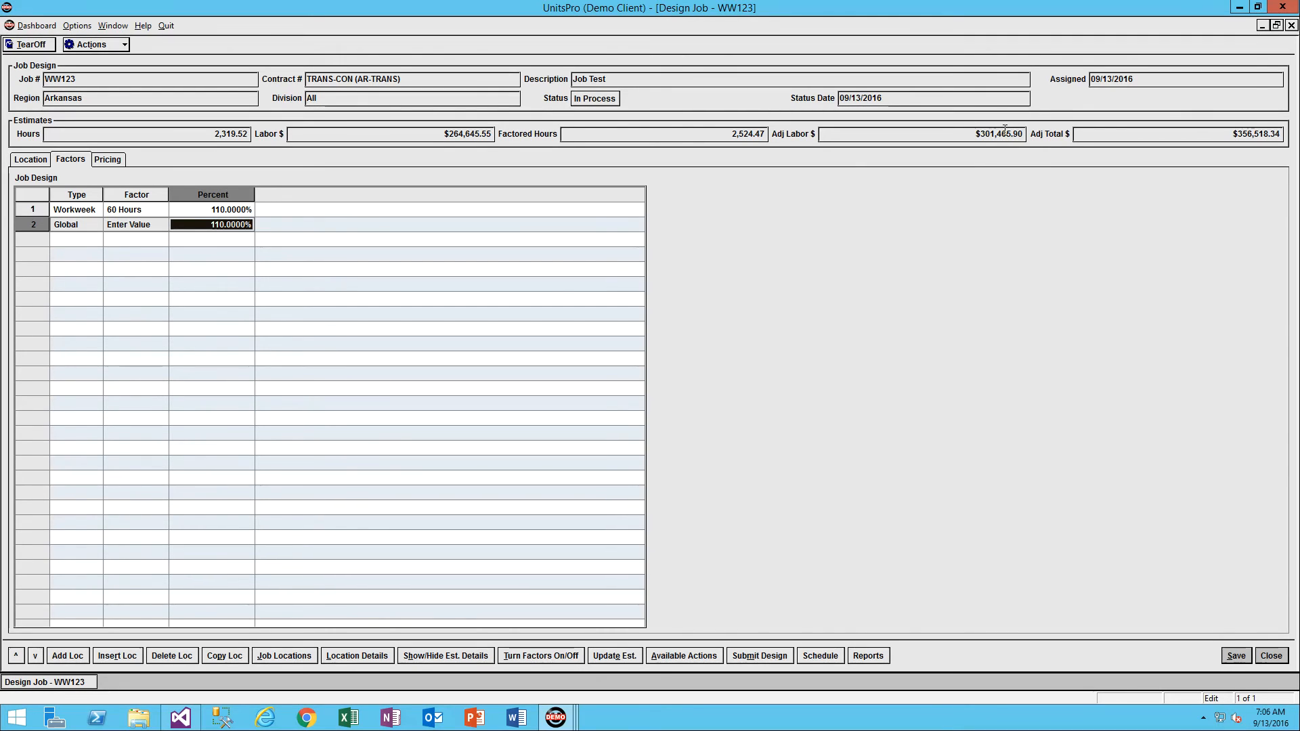
Set the location factor of 125-1 to 110% and update the estimate.
left_click(42, 157)
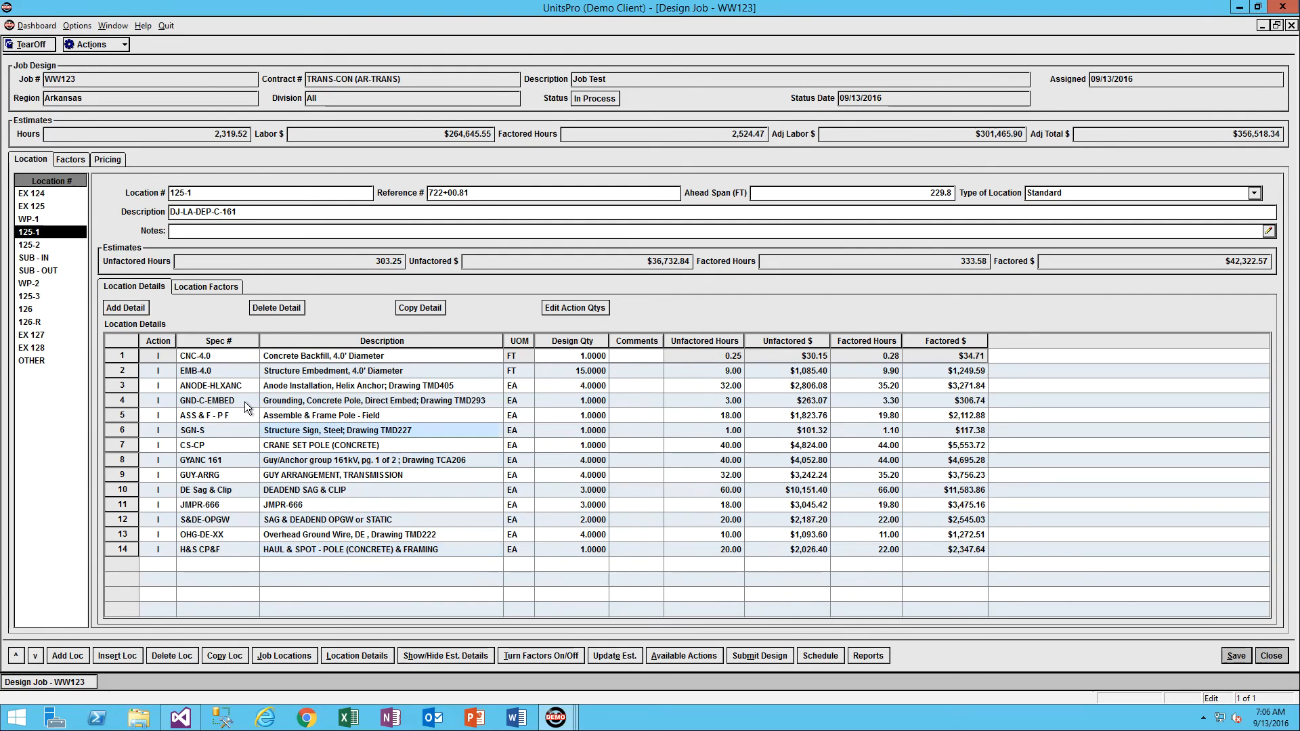
left_click(210, 285)
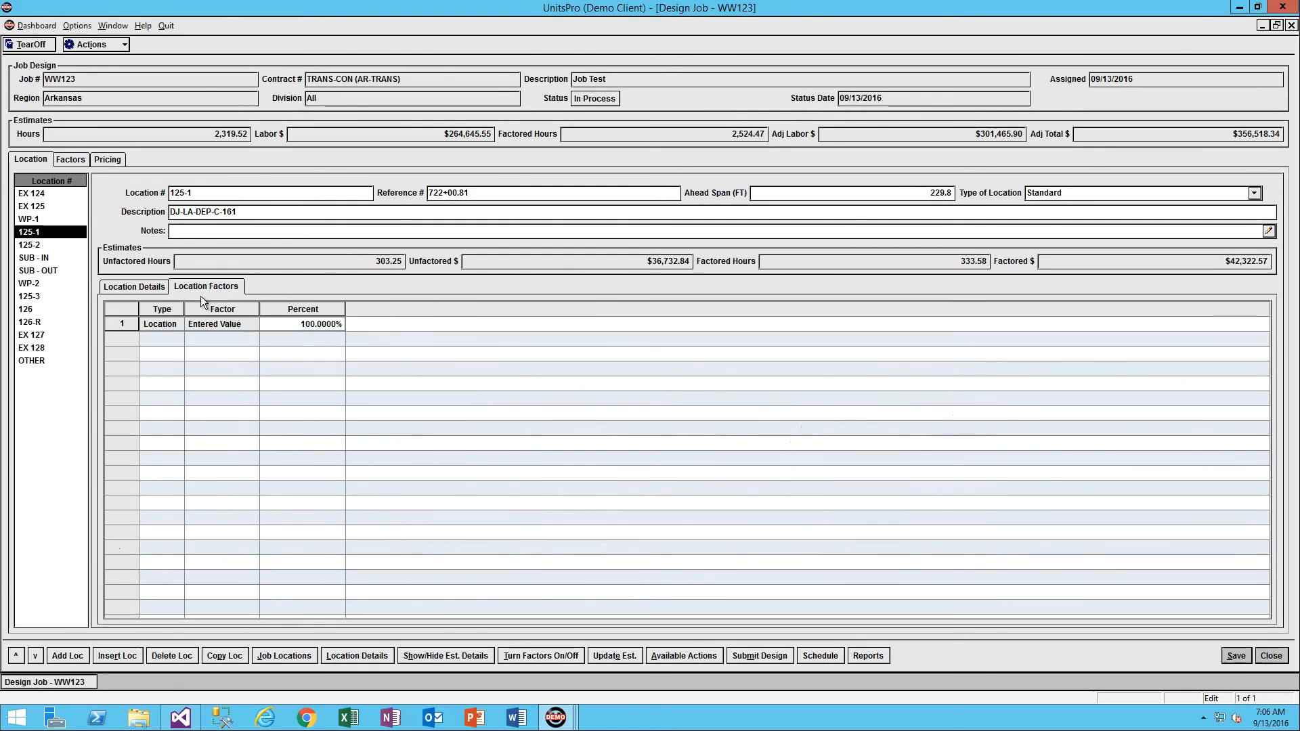
left_click(294, 327)
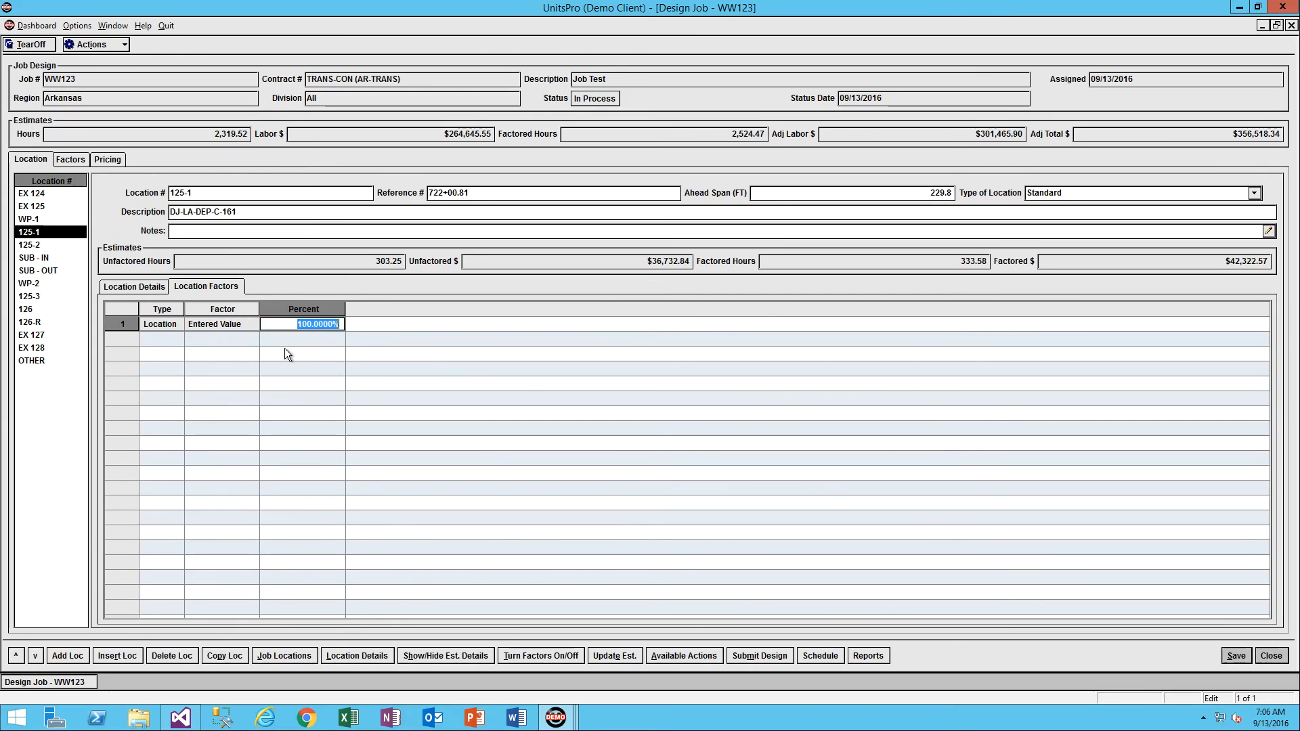
type("1")
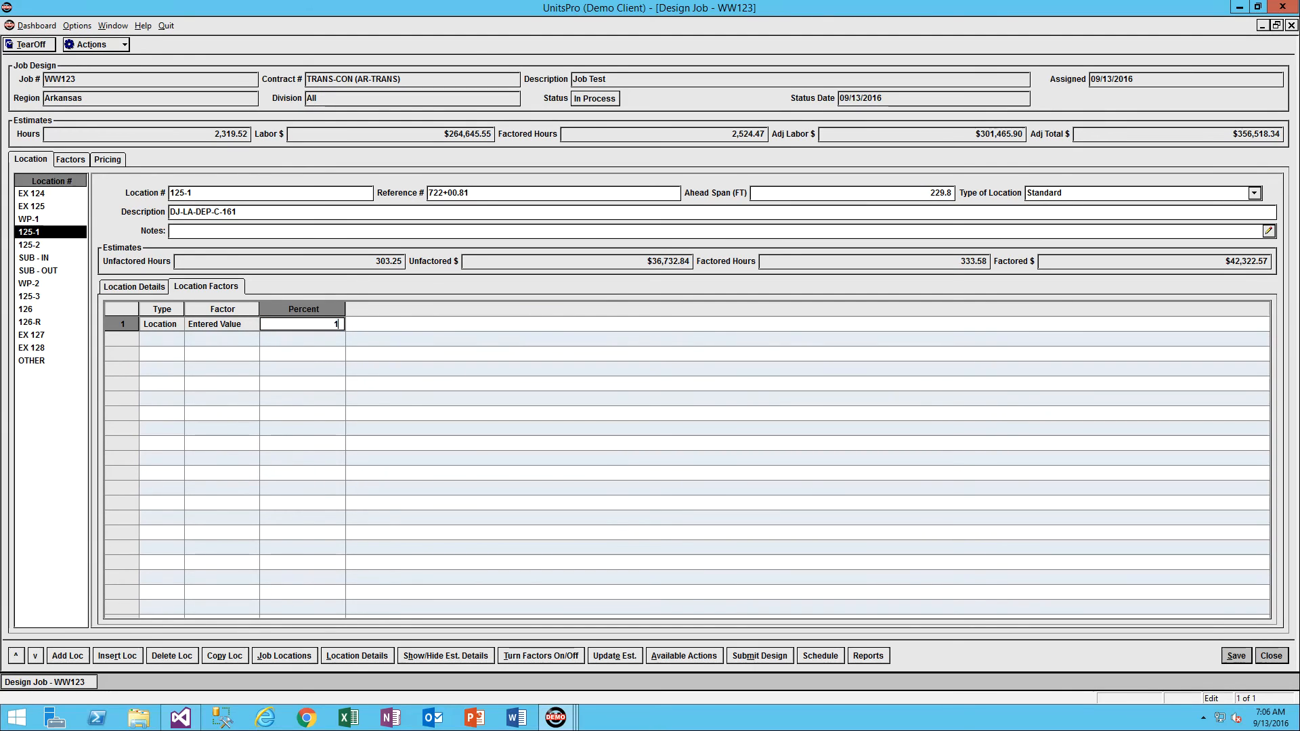
type(".10.0000")
key("Return")
left_click(613, 654)
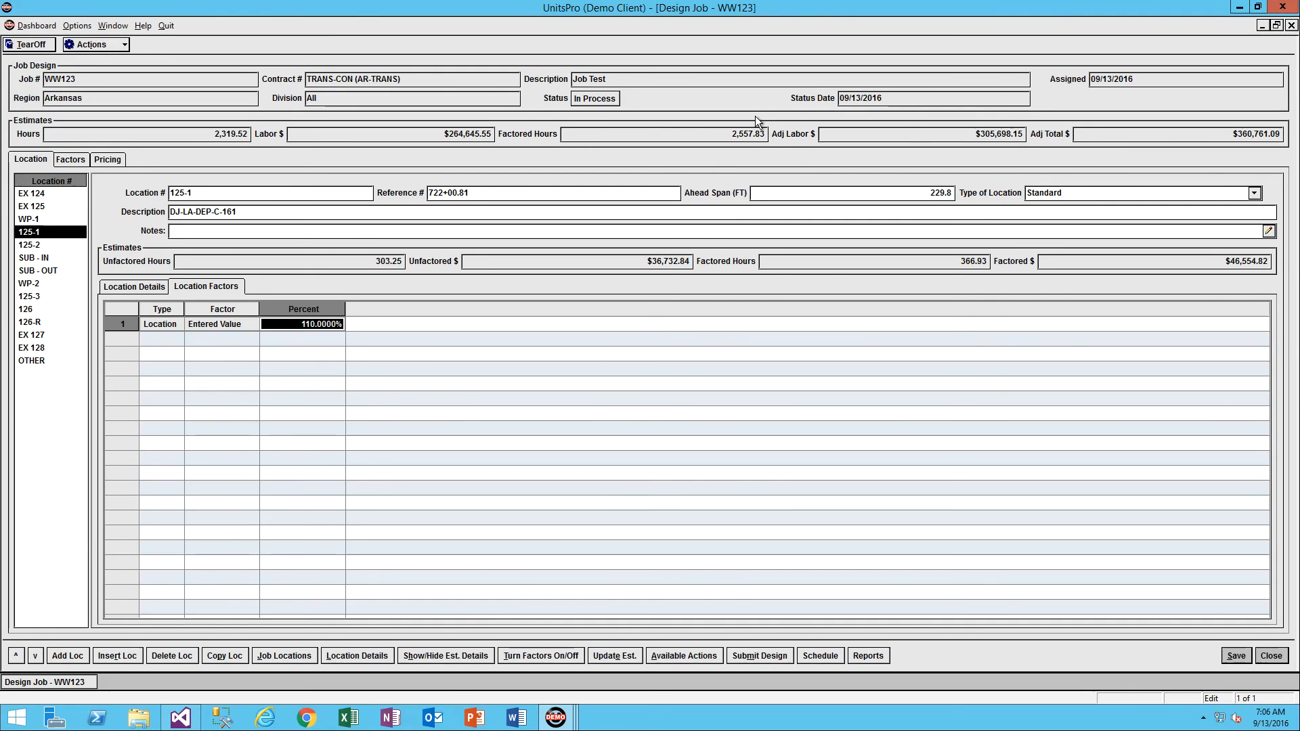
Return to location 125-1's details to examine the factored hours and costs of each unit.
left_click(147, 287)
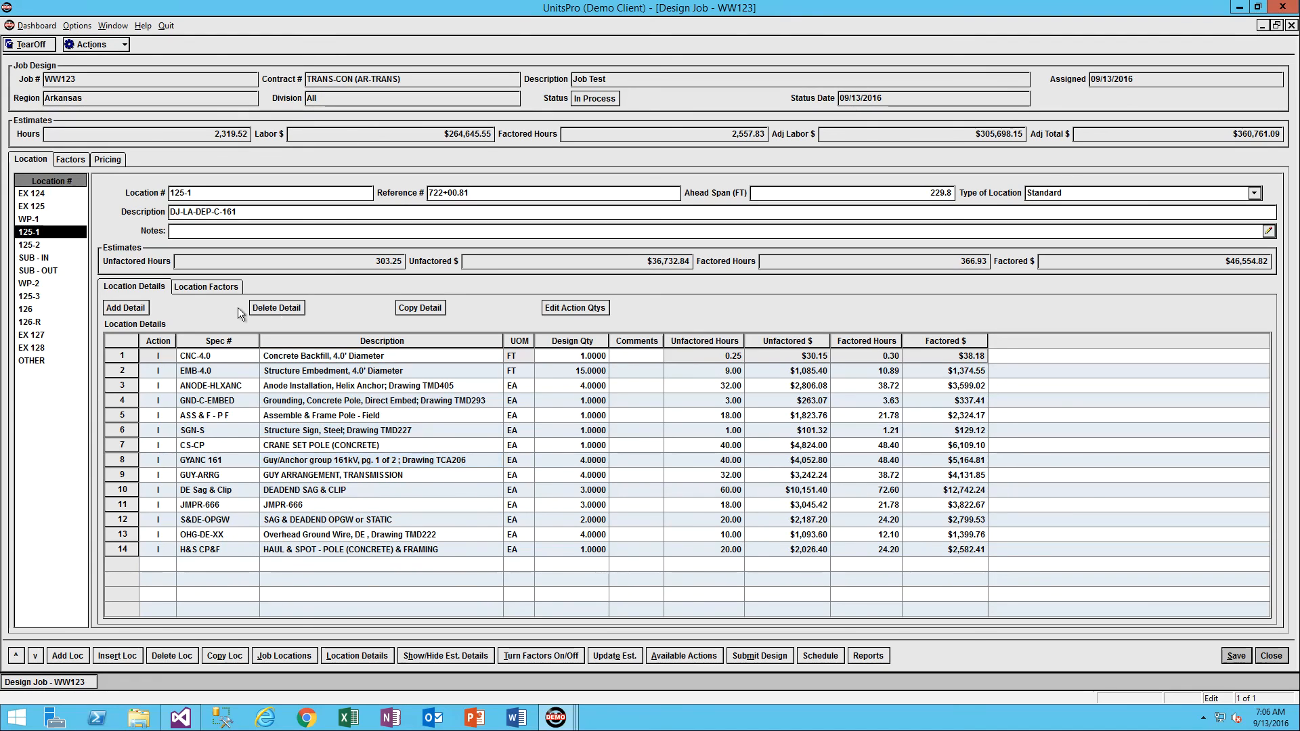
left_click(34, 233)
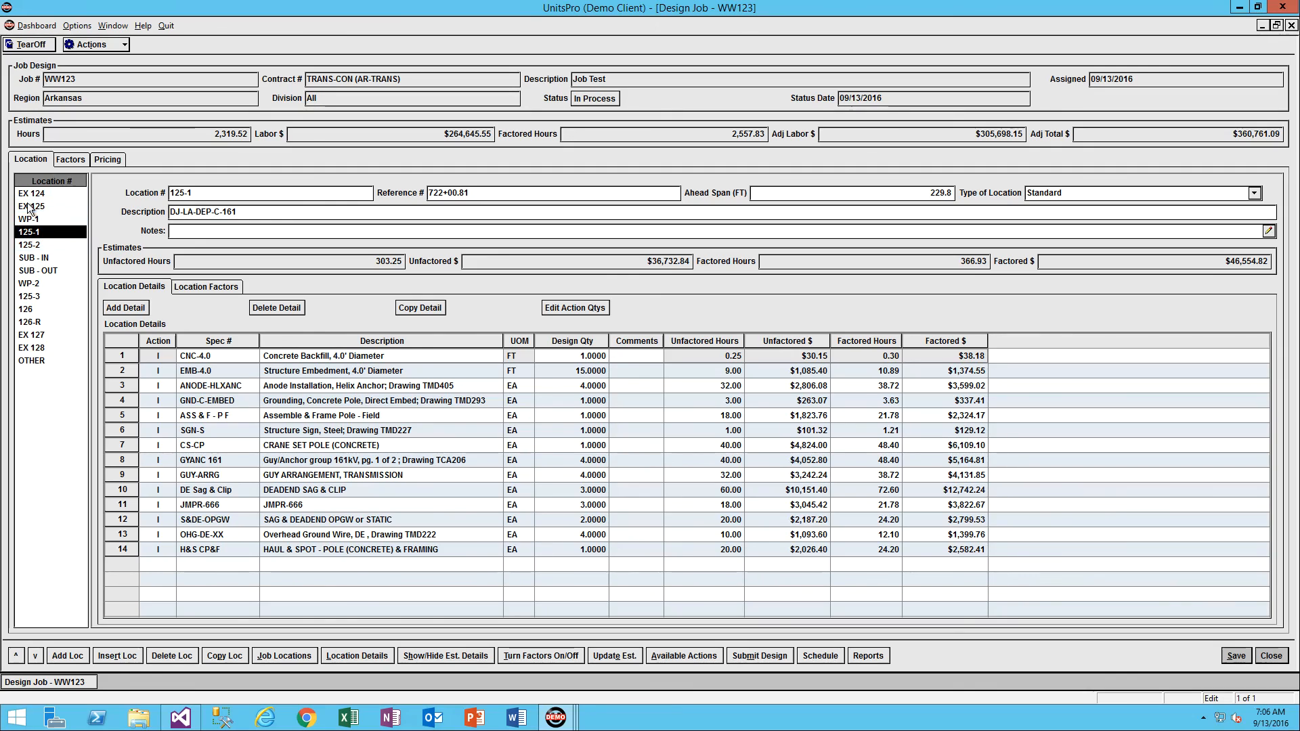